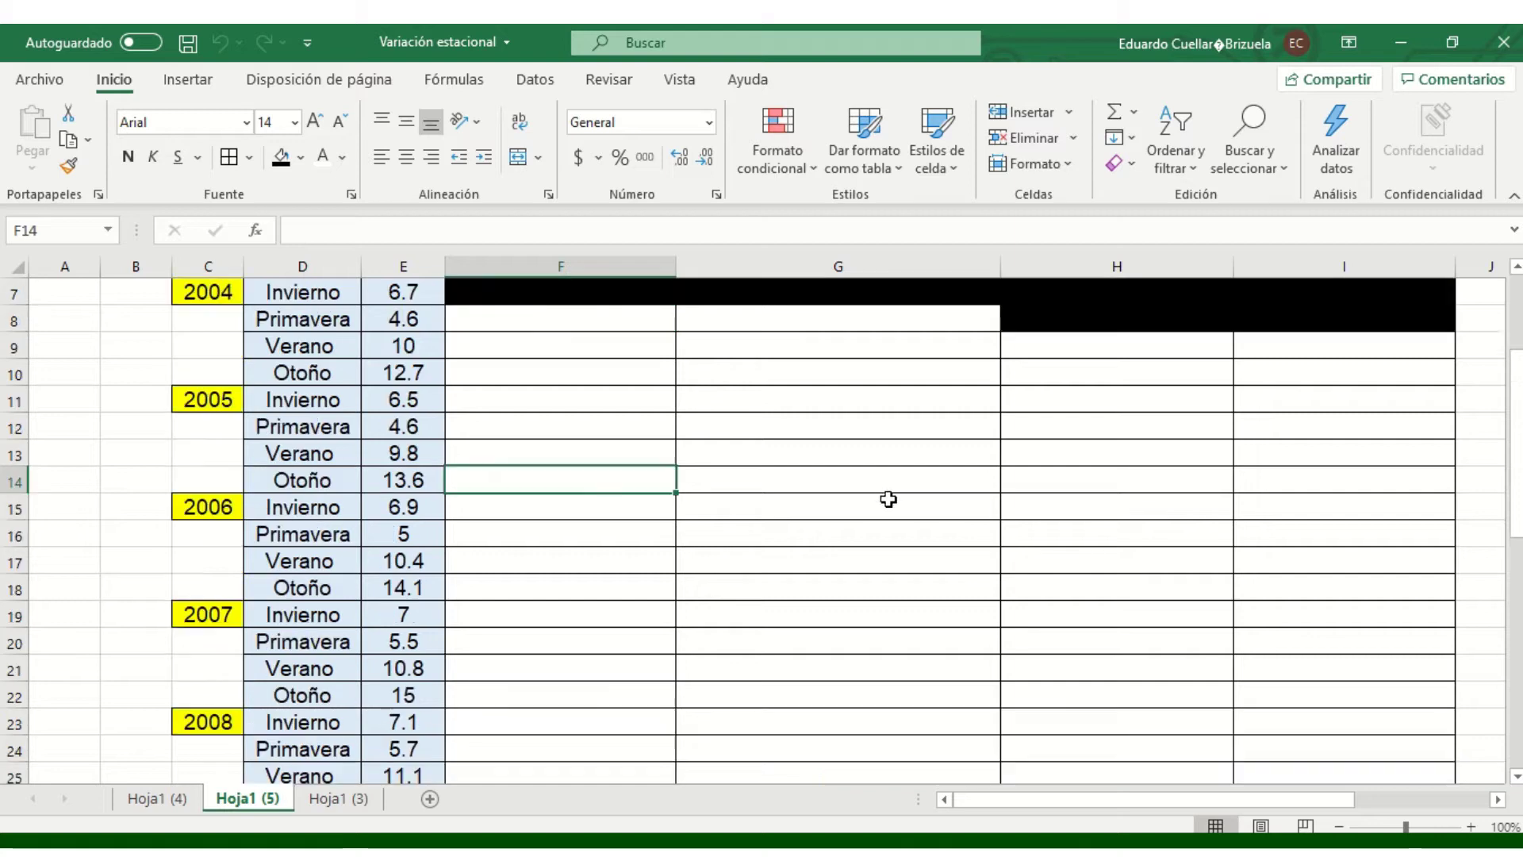
pyautogui.scroll(2, 884, 491)
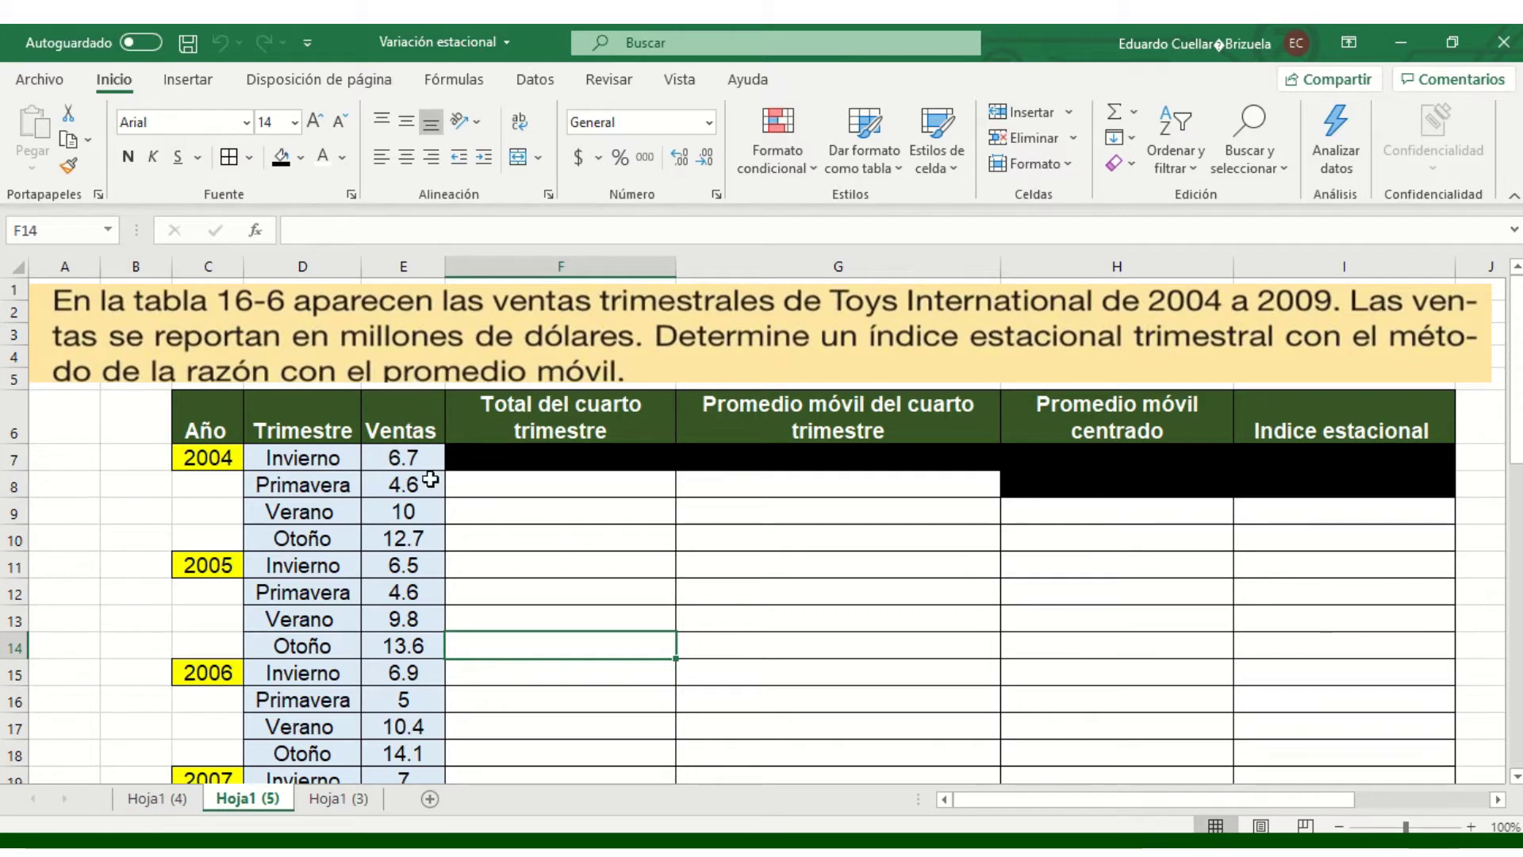
# Step: Enter =SUMA(E7:E10) in F8 to get the first four-quarter total of 34
pyautogui.scroll(-3, 421, 476)
pyautogui.scroll(-2, 421, 469)
pyautogui.scroll(-2, 402, 486)
pyautogui.scroll(-2, 406, 585)
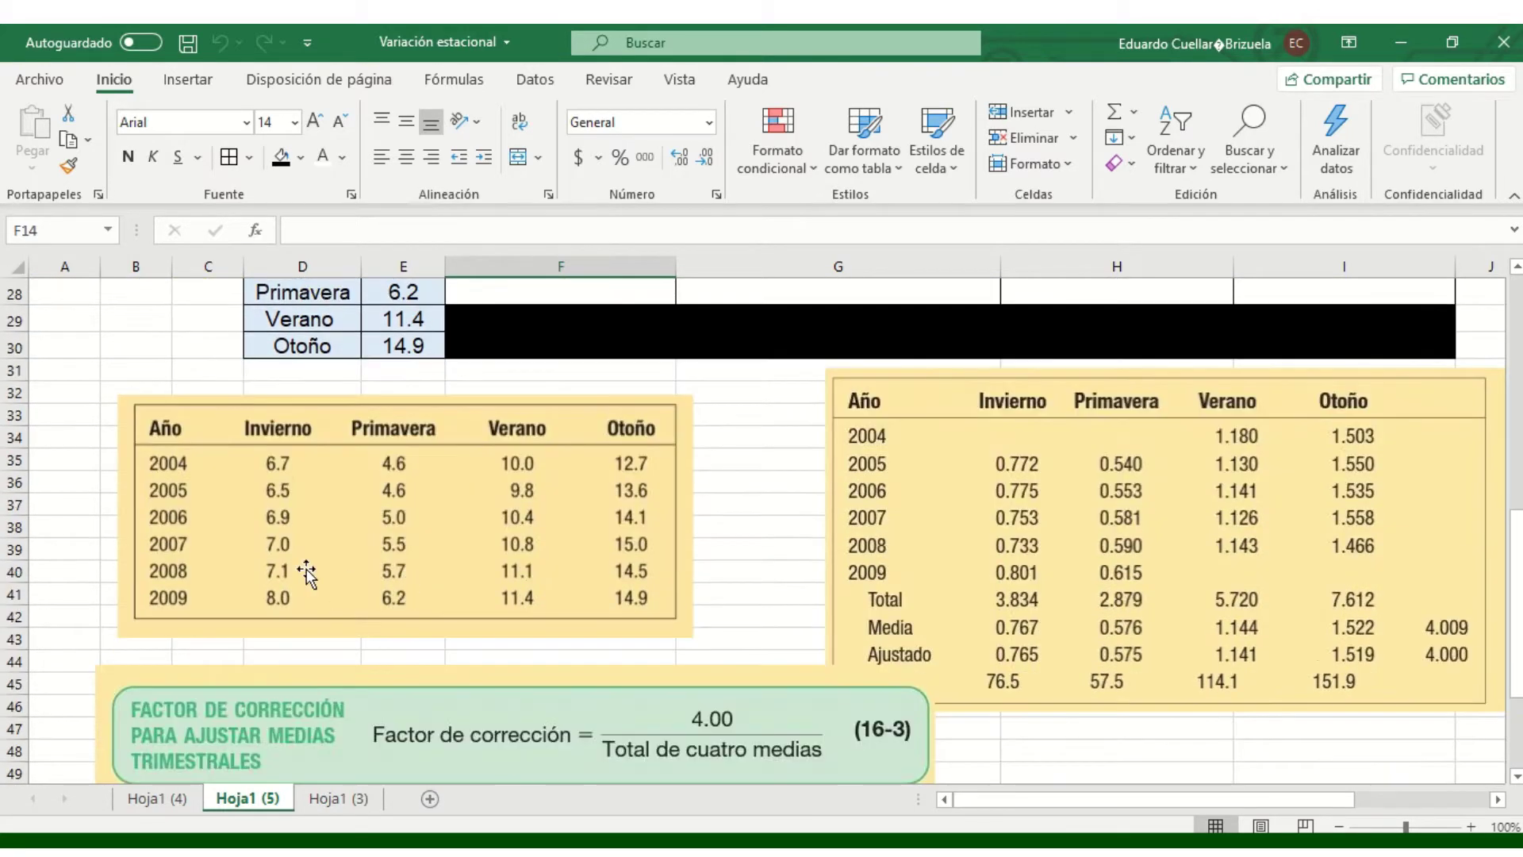
pyautogui.scroll(5, 283, 484)
pyautogui.scroll(4, 325, 534)
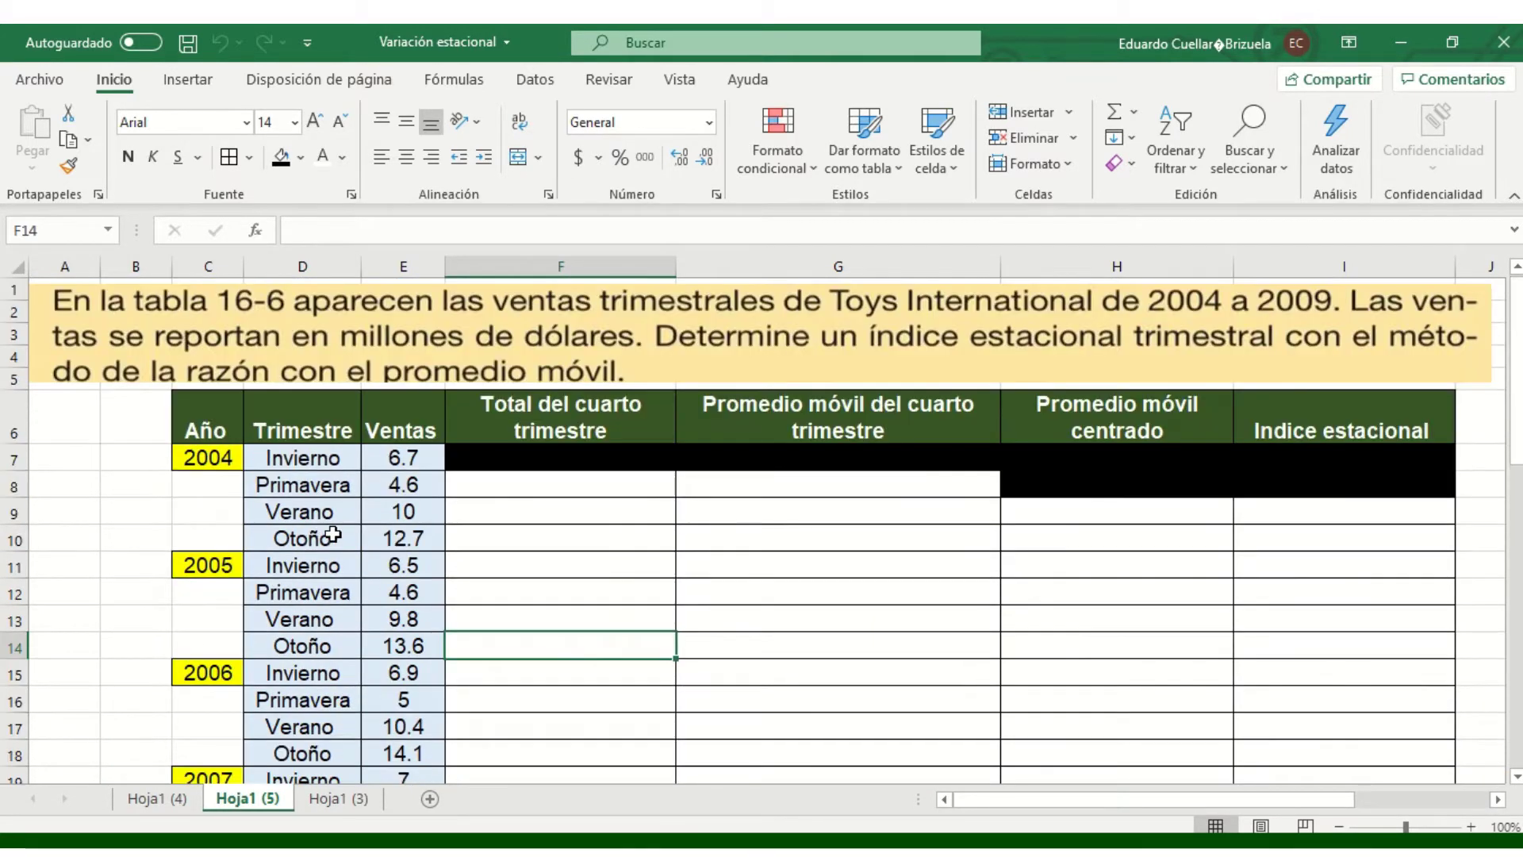
pyautogui.scroll(-7, 427, 488)
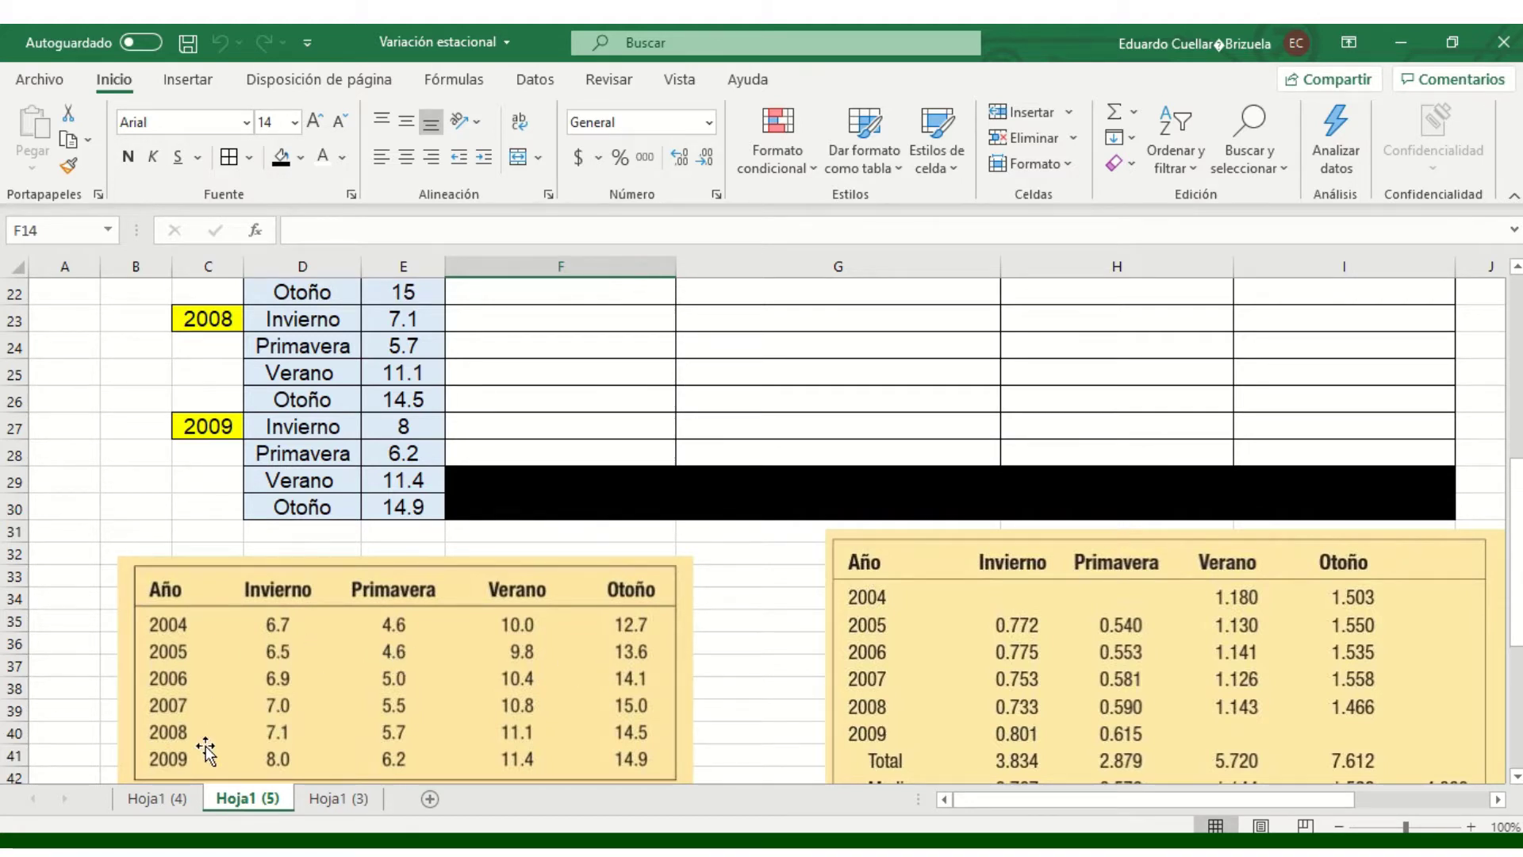
pyautogui.scroll(-2, 206, 745)
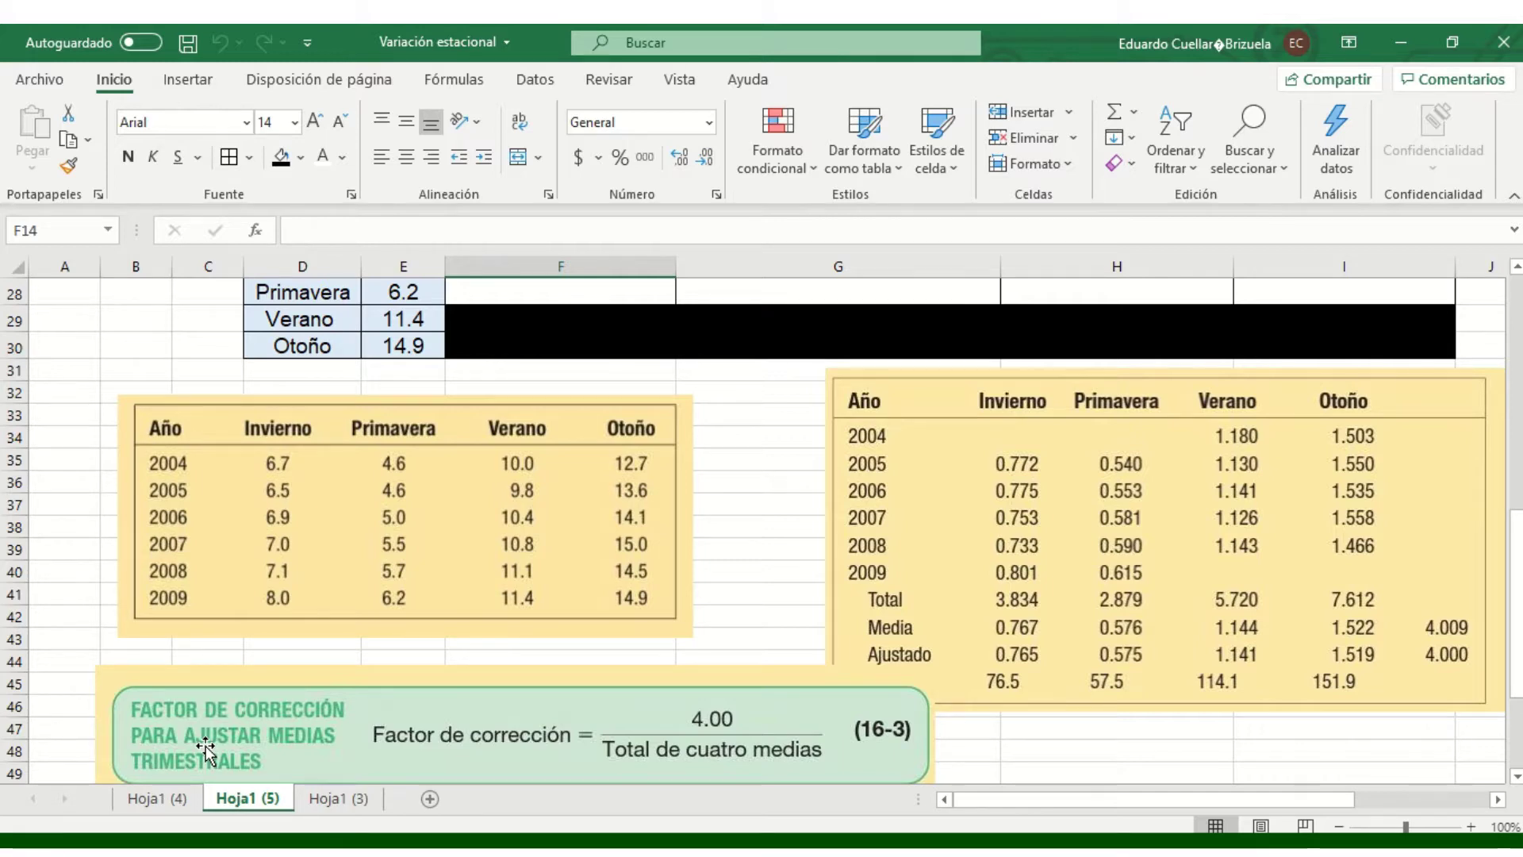
pyautogui.scroll(3, 206, 750)
pyautogui.scroll(2, 206, 750)
pyautogui.scroll(3, 206, 749)
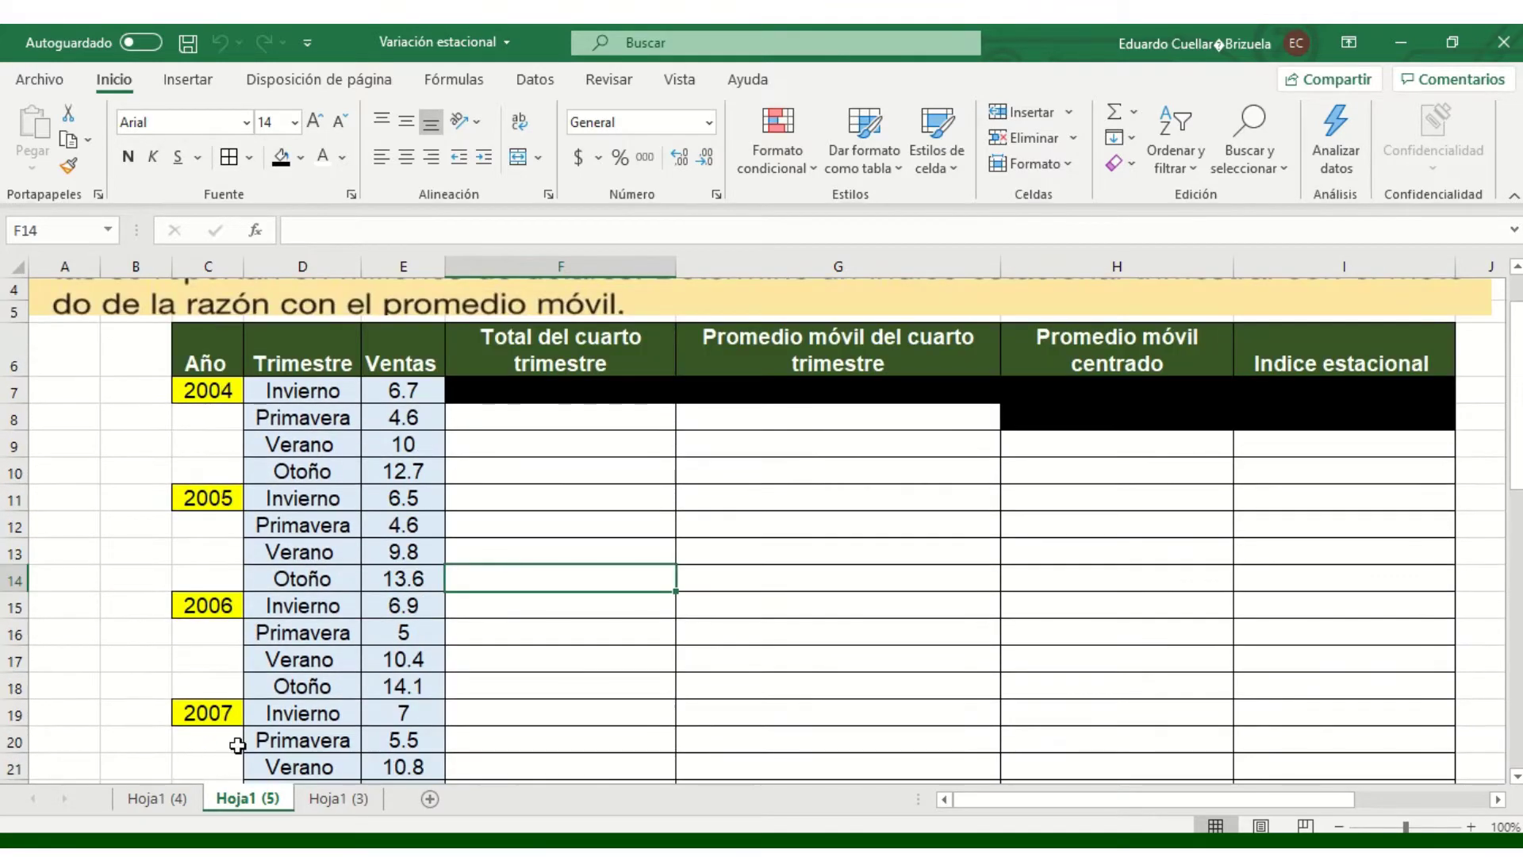
pyautogui.doubleClick(508, 423)
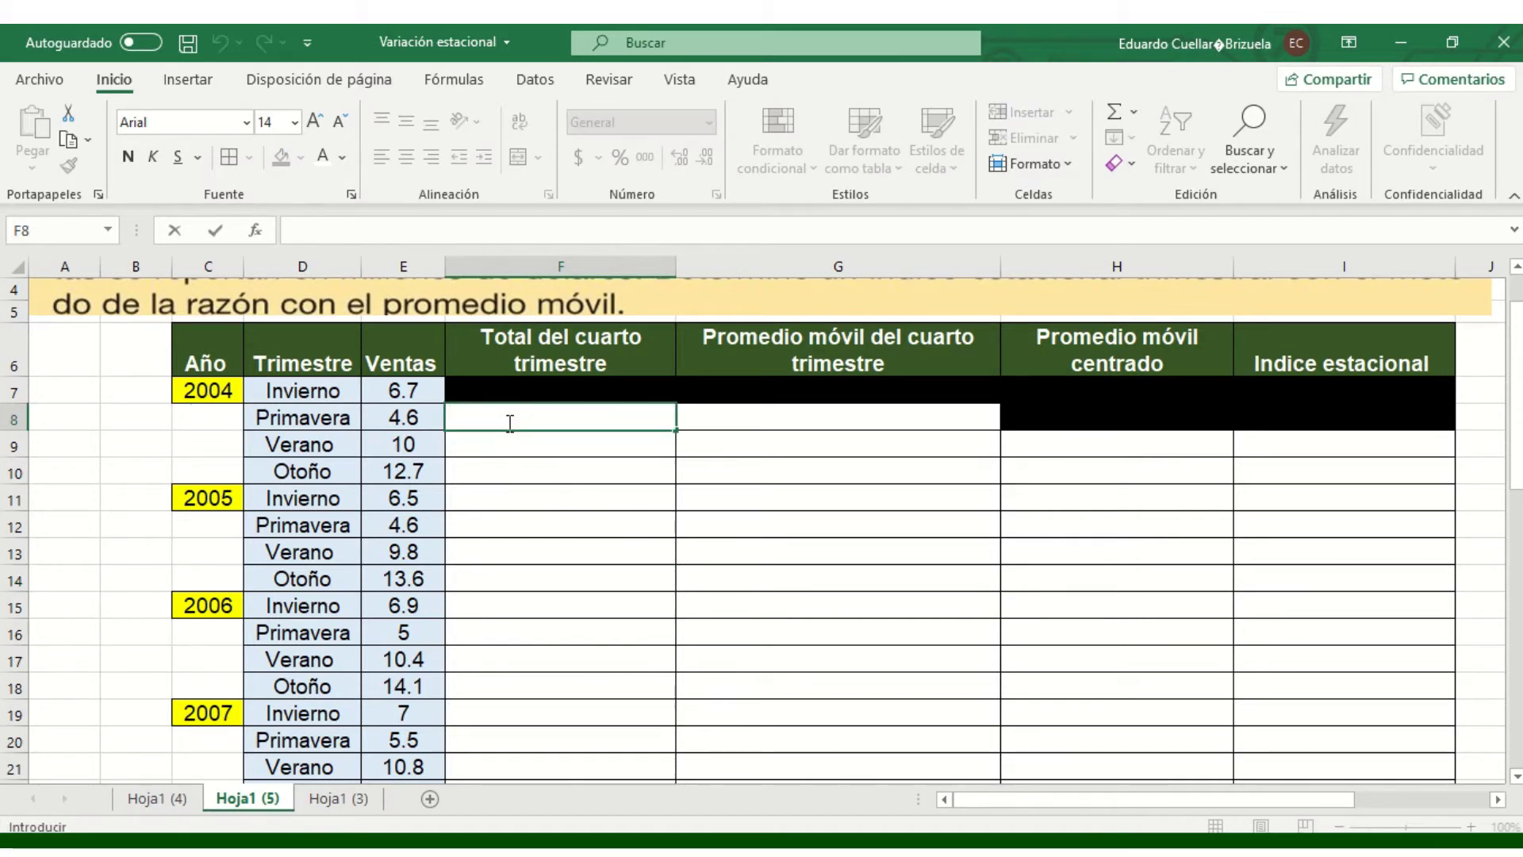
pyautogui.write('=sum')
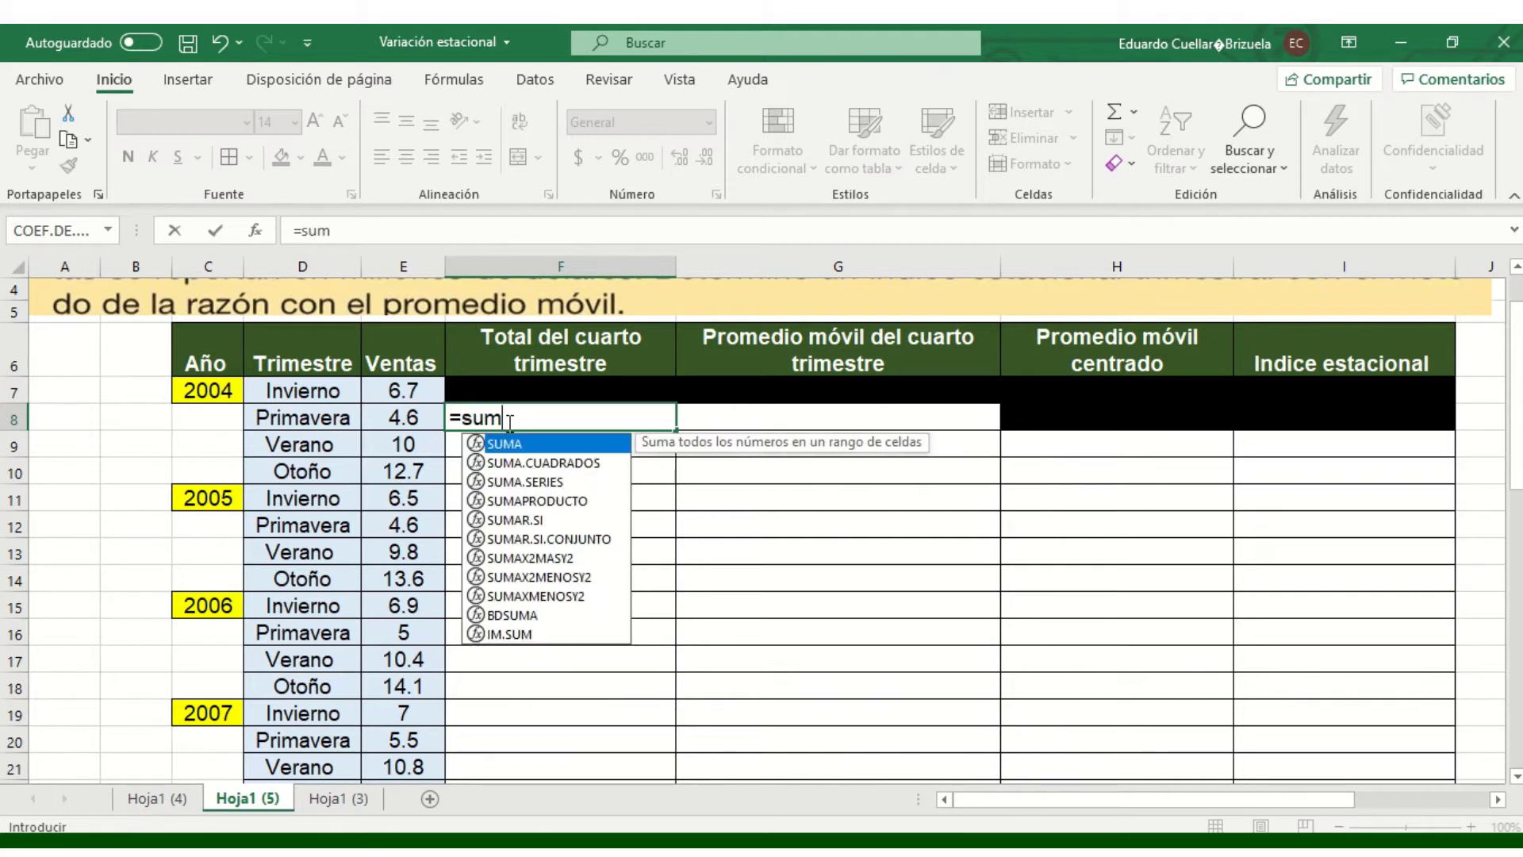
pyautogui.write('a(')
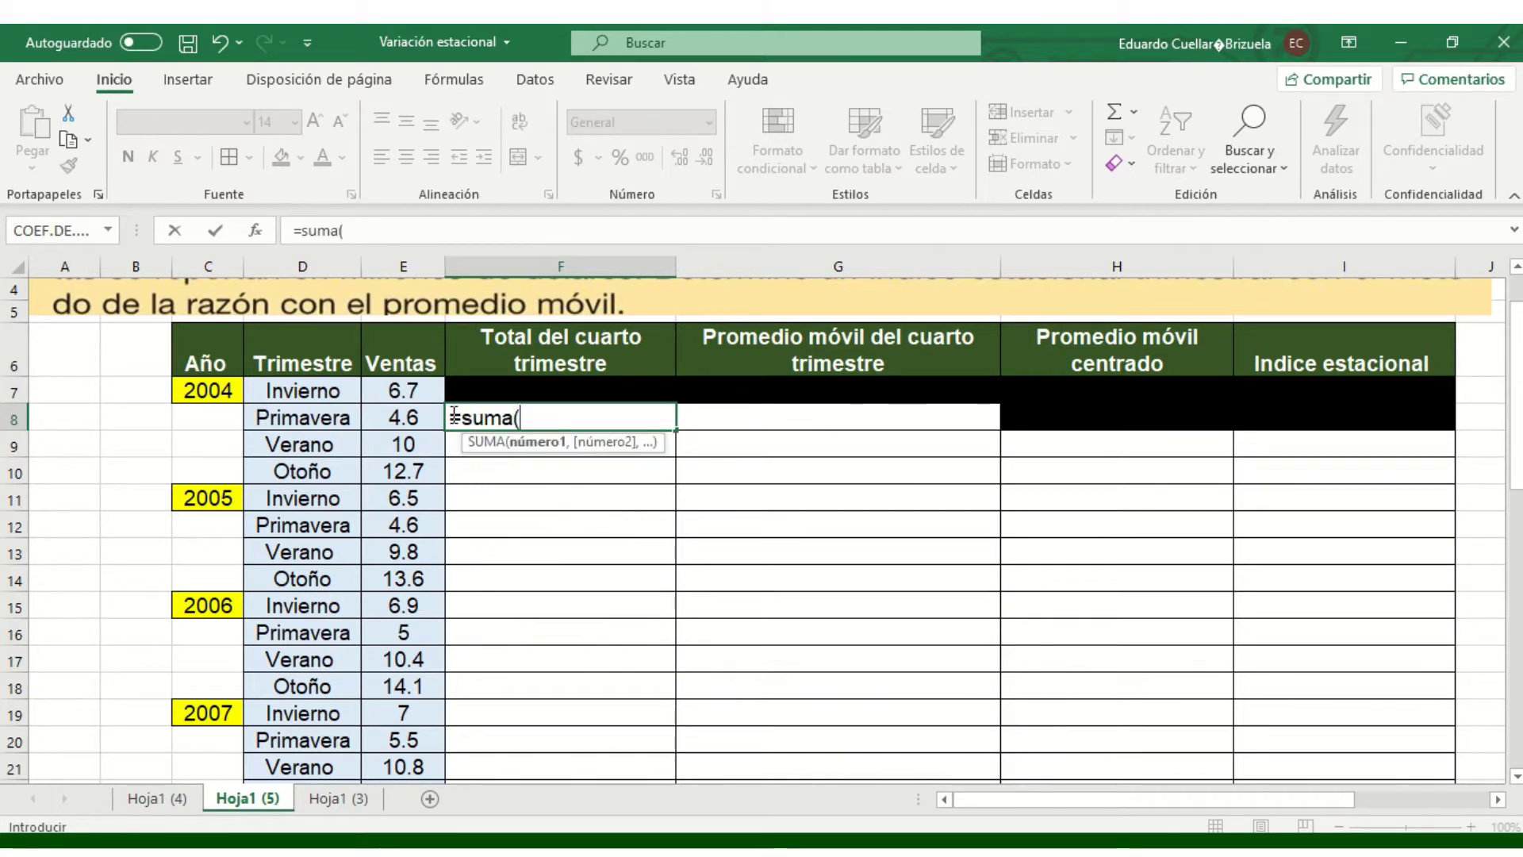
pyautogui.moveTo(414, 392); pyautogui.dragTo(422, 477)
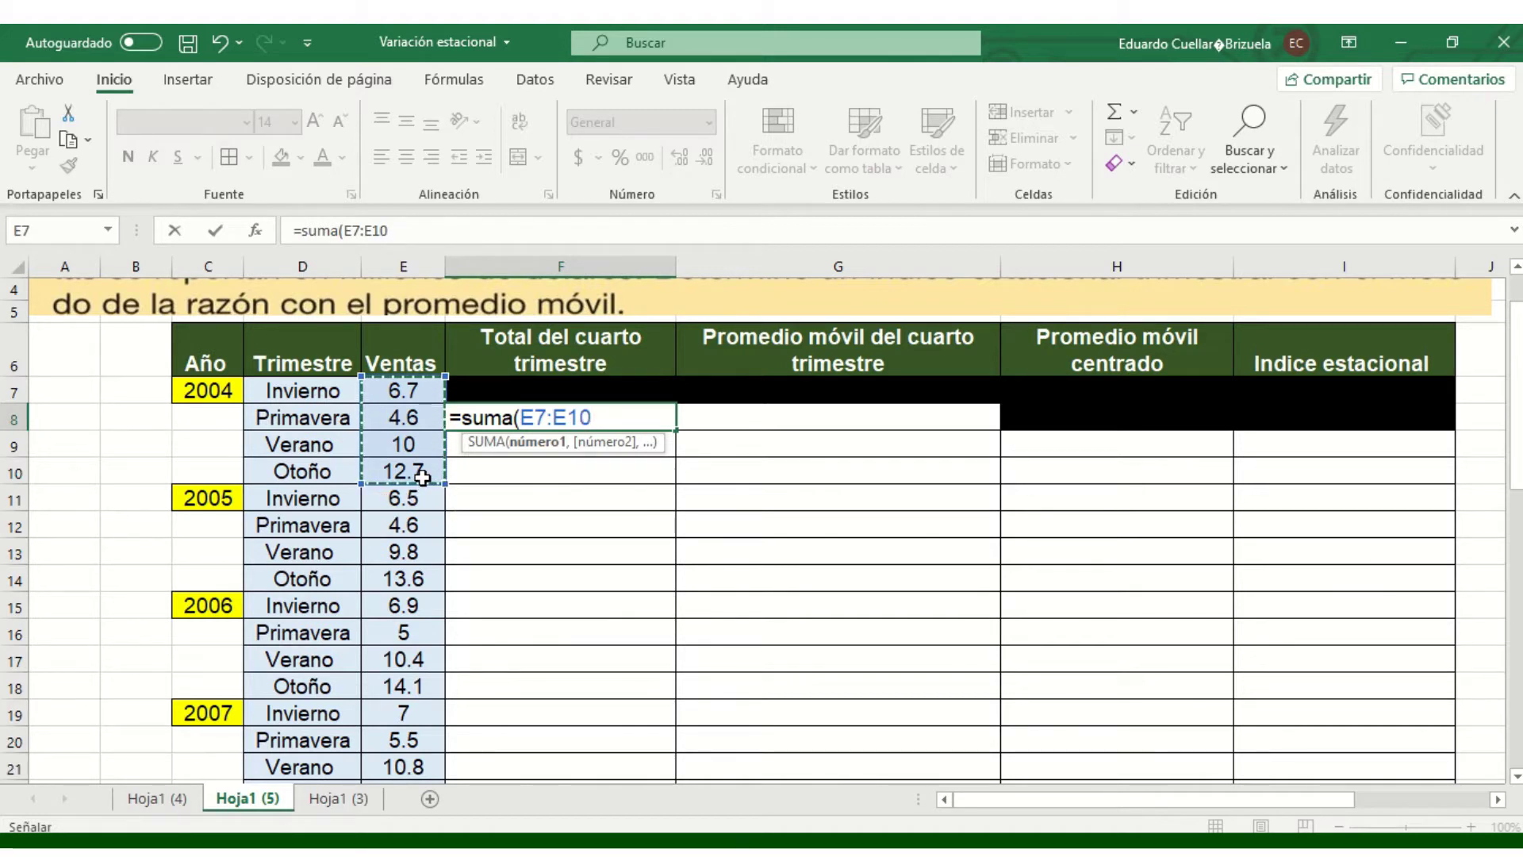
pyautogui.write(')')
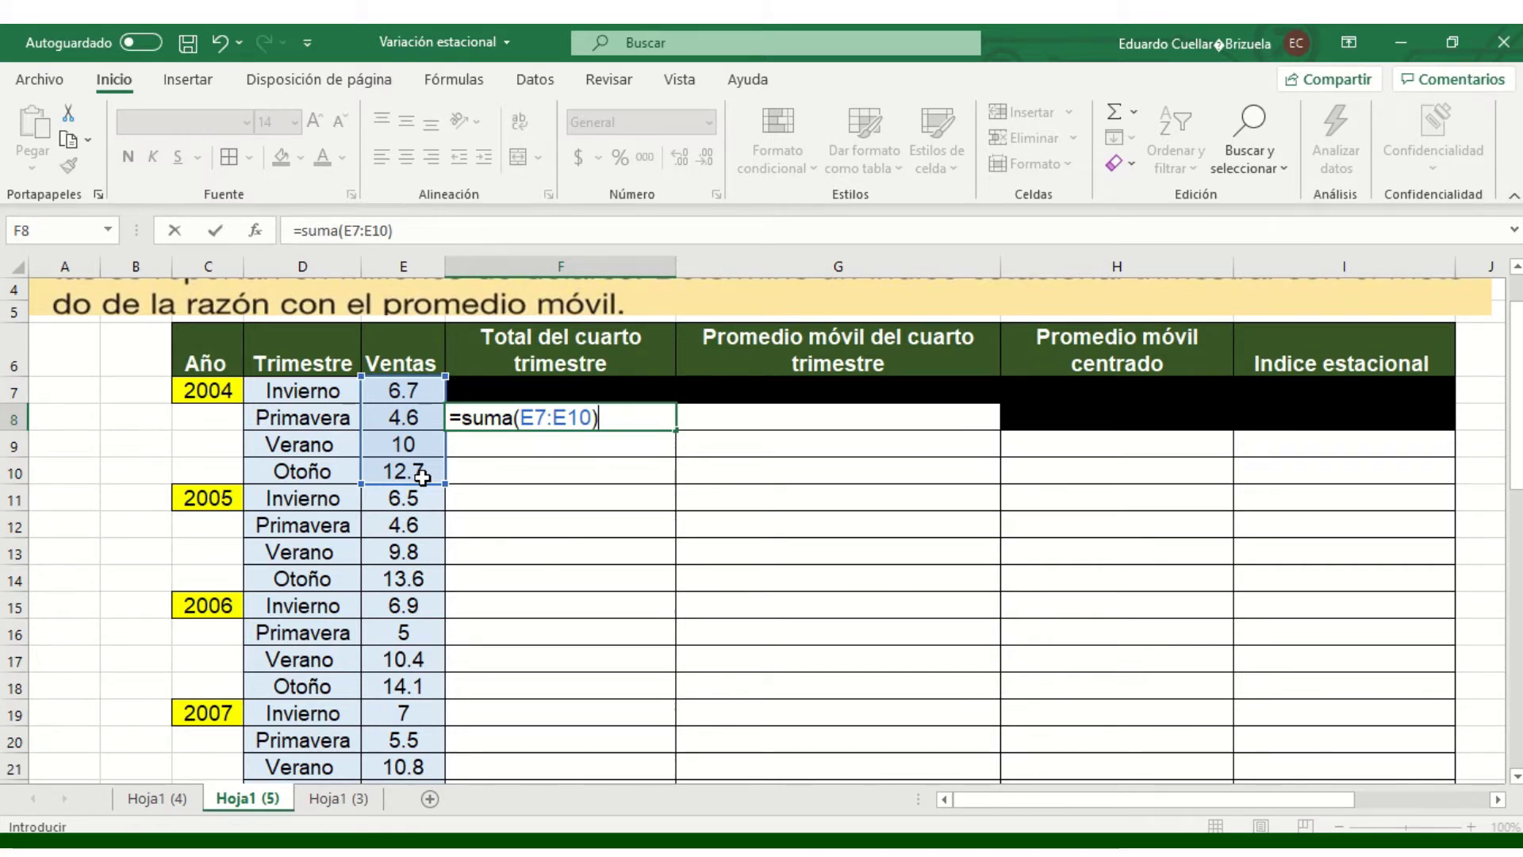
pyautogui.press('Return')
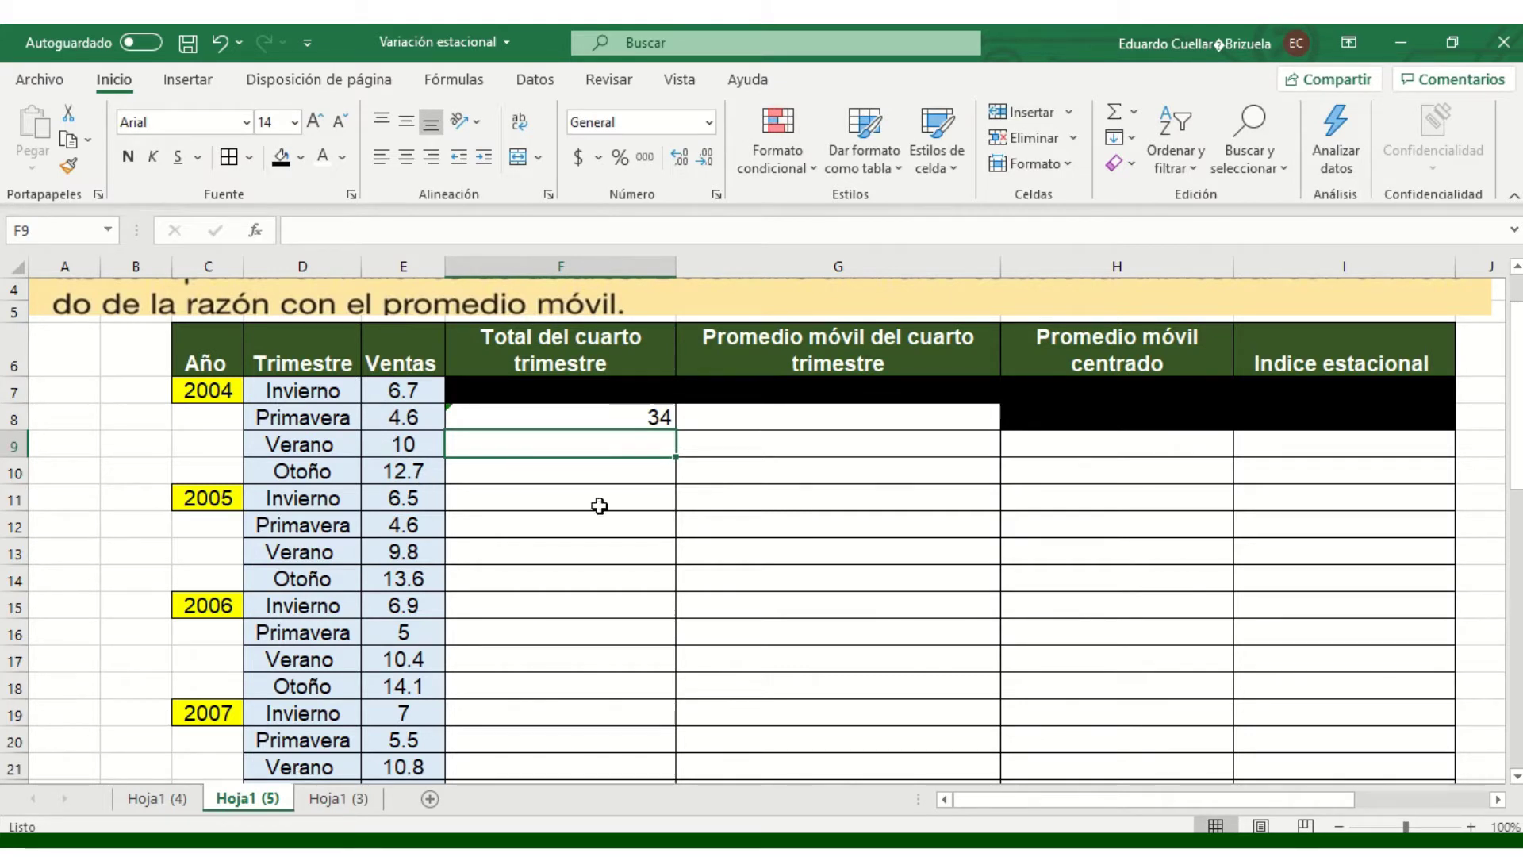
pyautogui.click(583, 416)
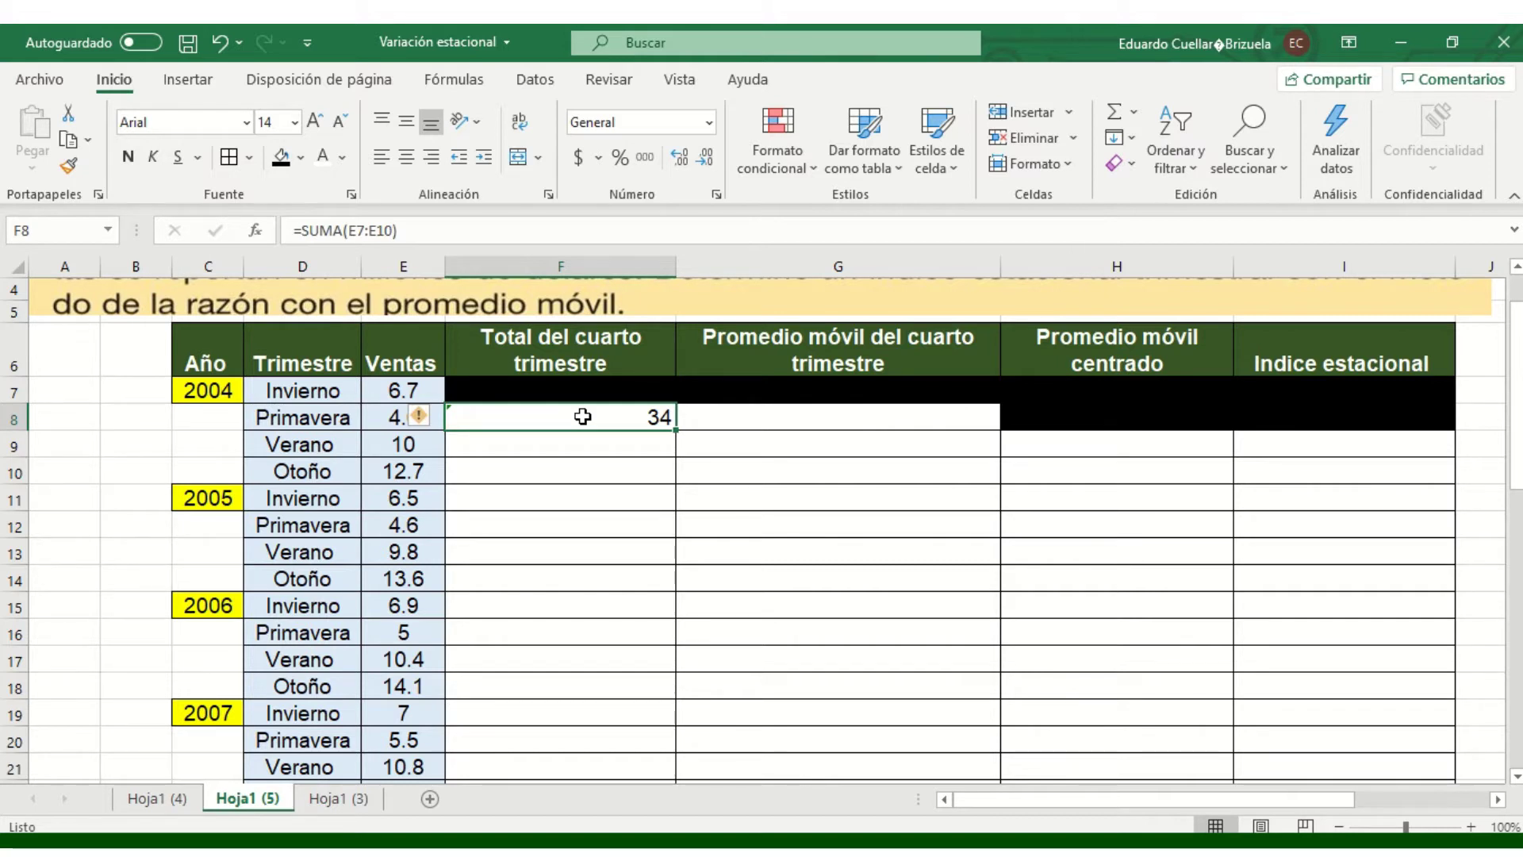
# Step: Fill the F8 sum formula down to F28, giving totals from 34 to 40.5
pyautogui.moveTo(675, 430); pyautogui.dragTo(689, 729)
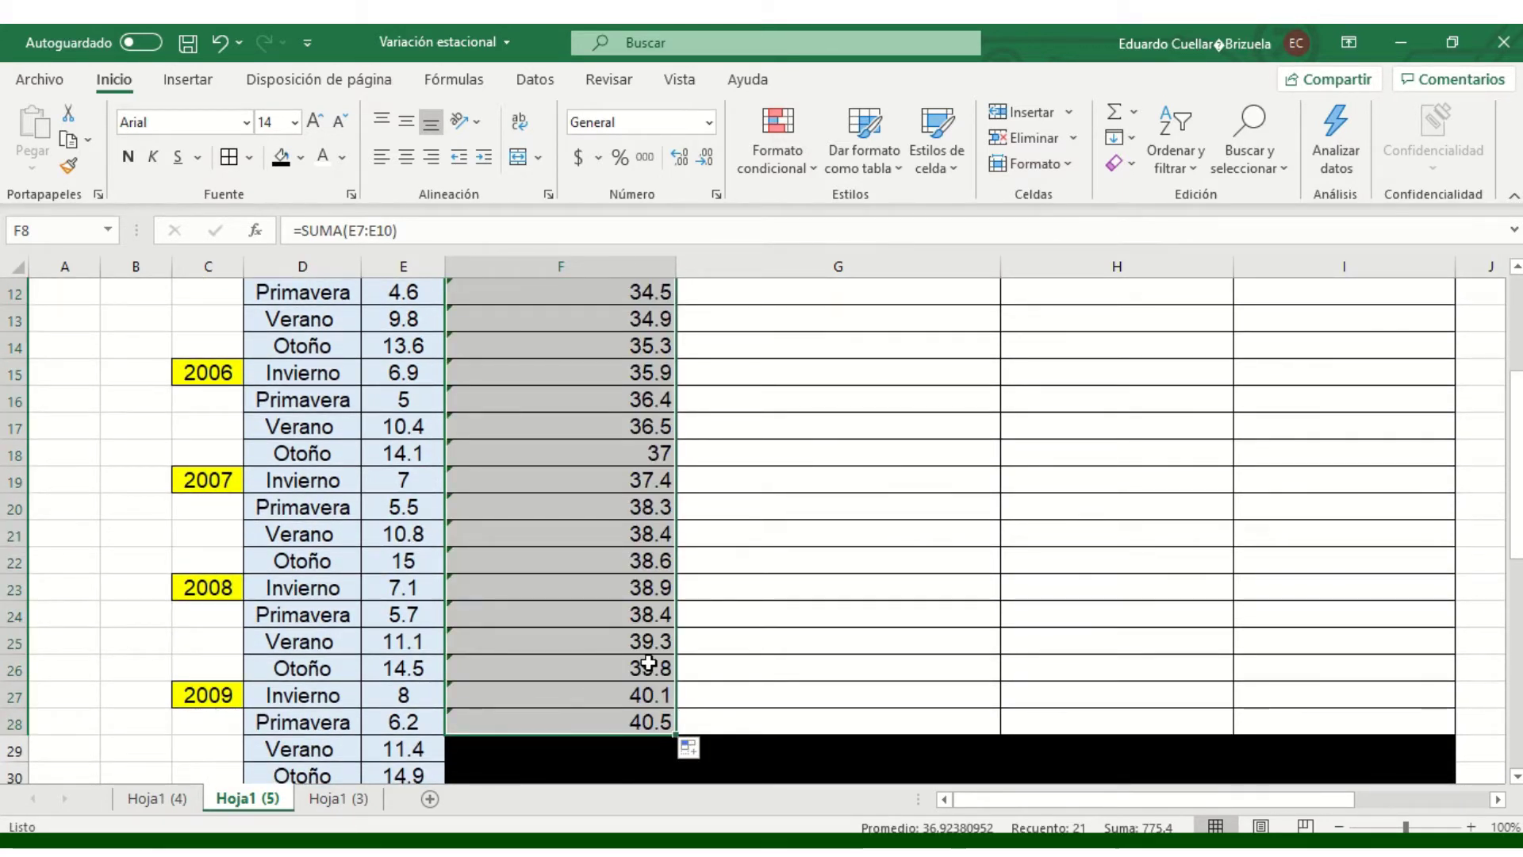
pyautogui.scroll(-1, 556, 666)
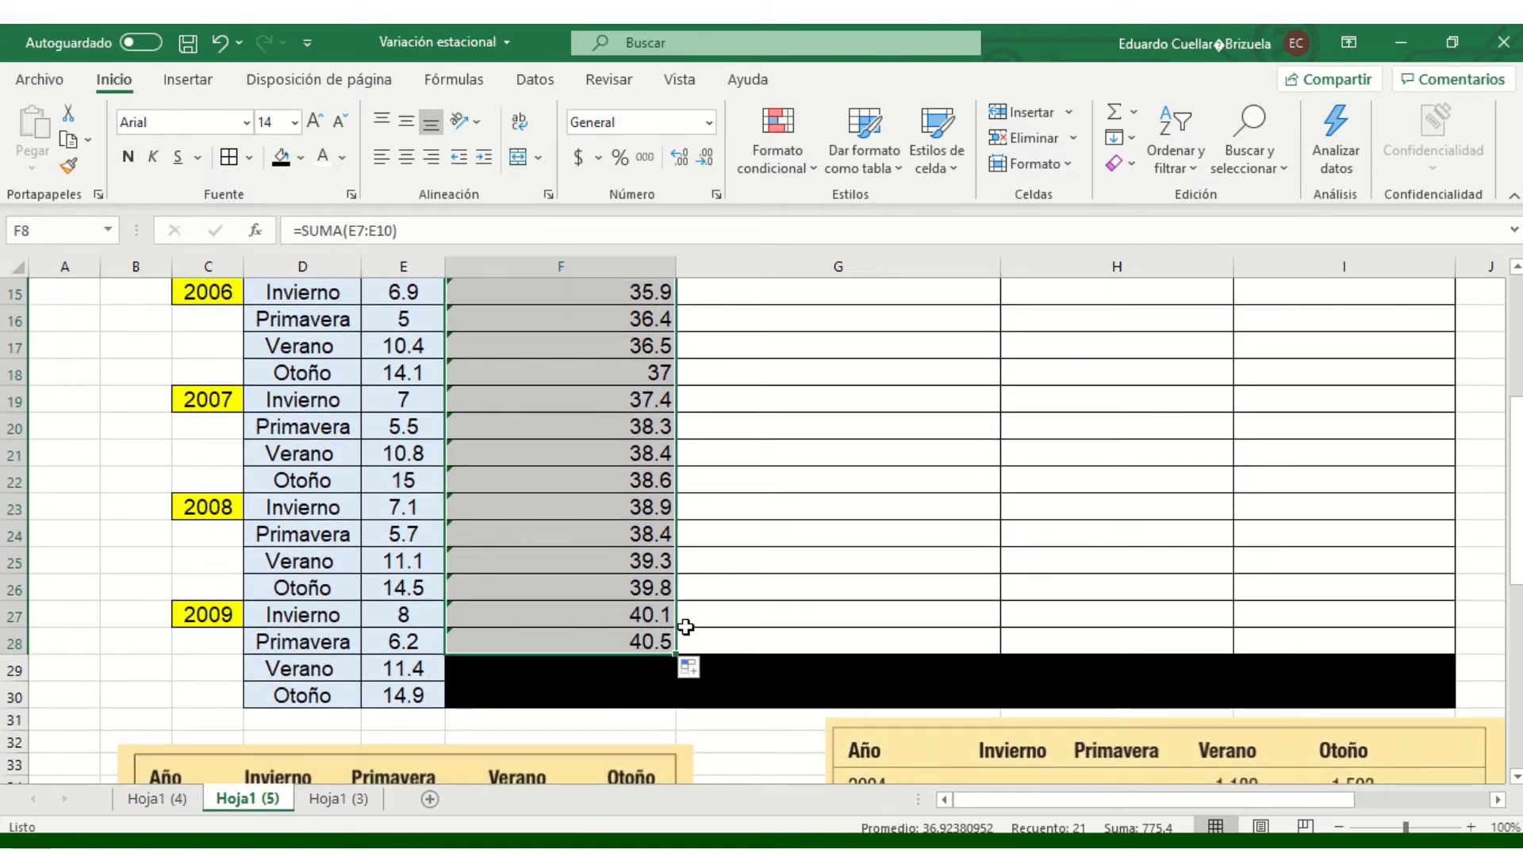
pyautogui.scroll(1, 686, 626)
pyautogui.scroll(3, 688, 626)
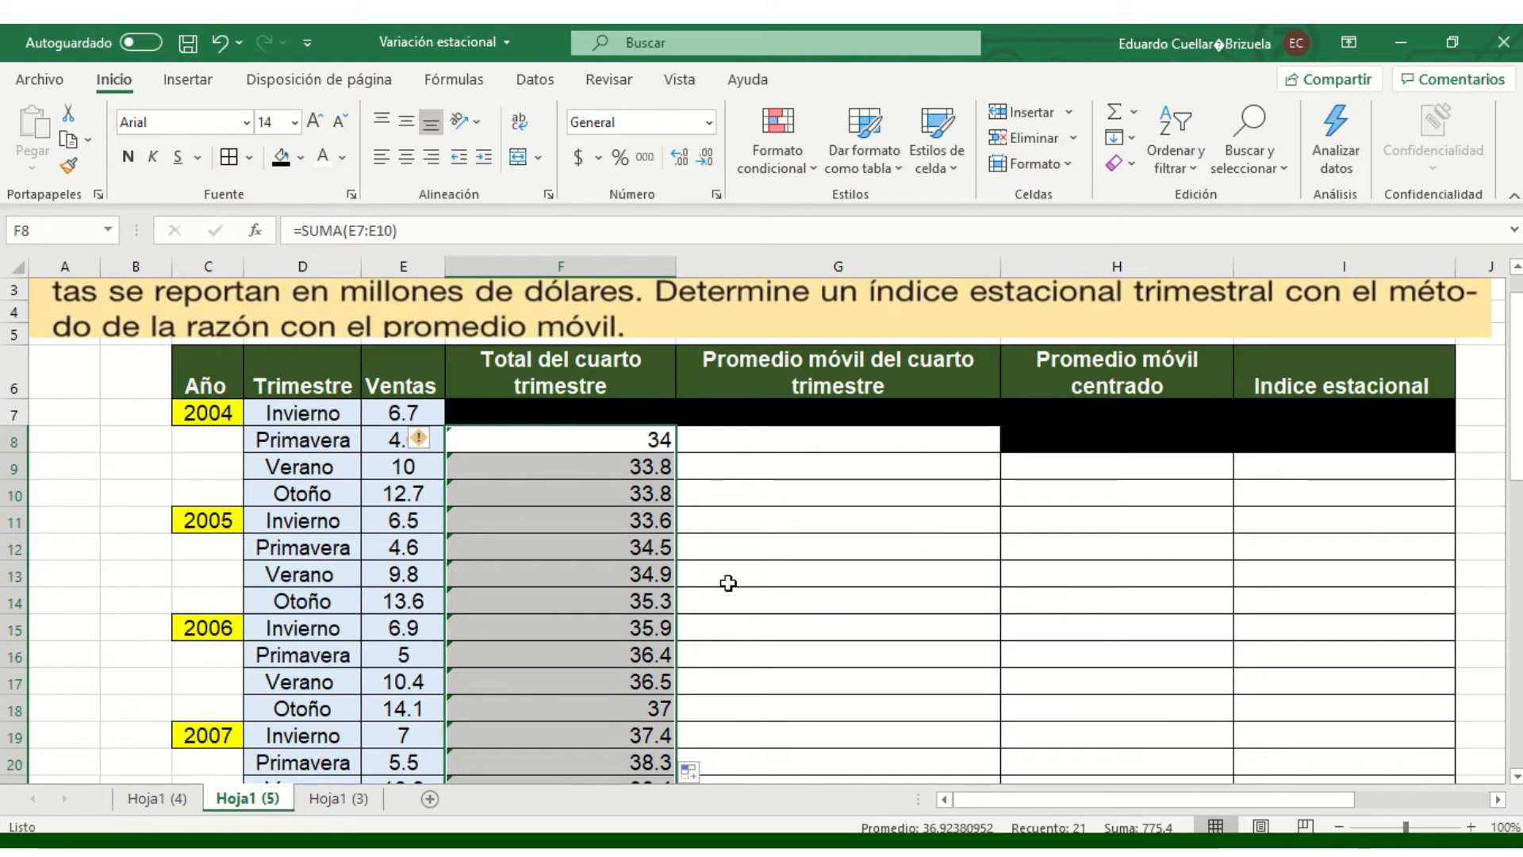
pyautogui.click(788, 438)
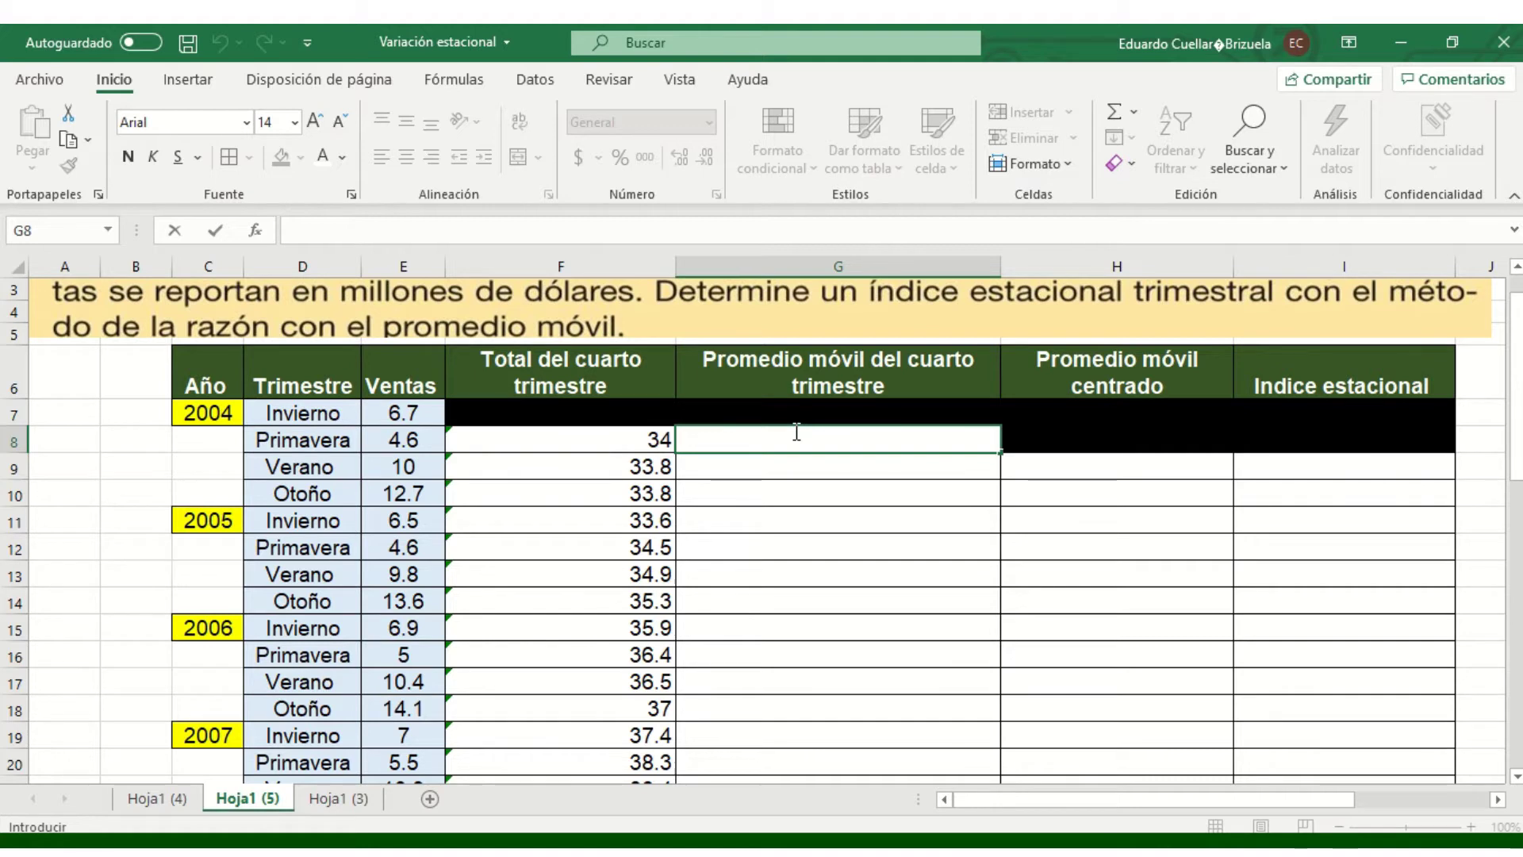
# Step: Enter =F8/4 in G8 and fill it to G28, giving moving averages 8.5 to 10.125
pyautogui.write('=')
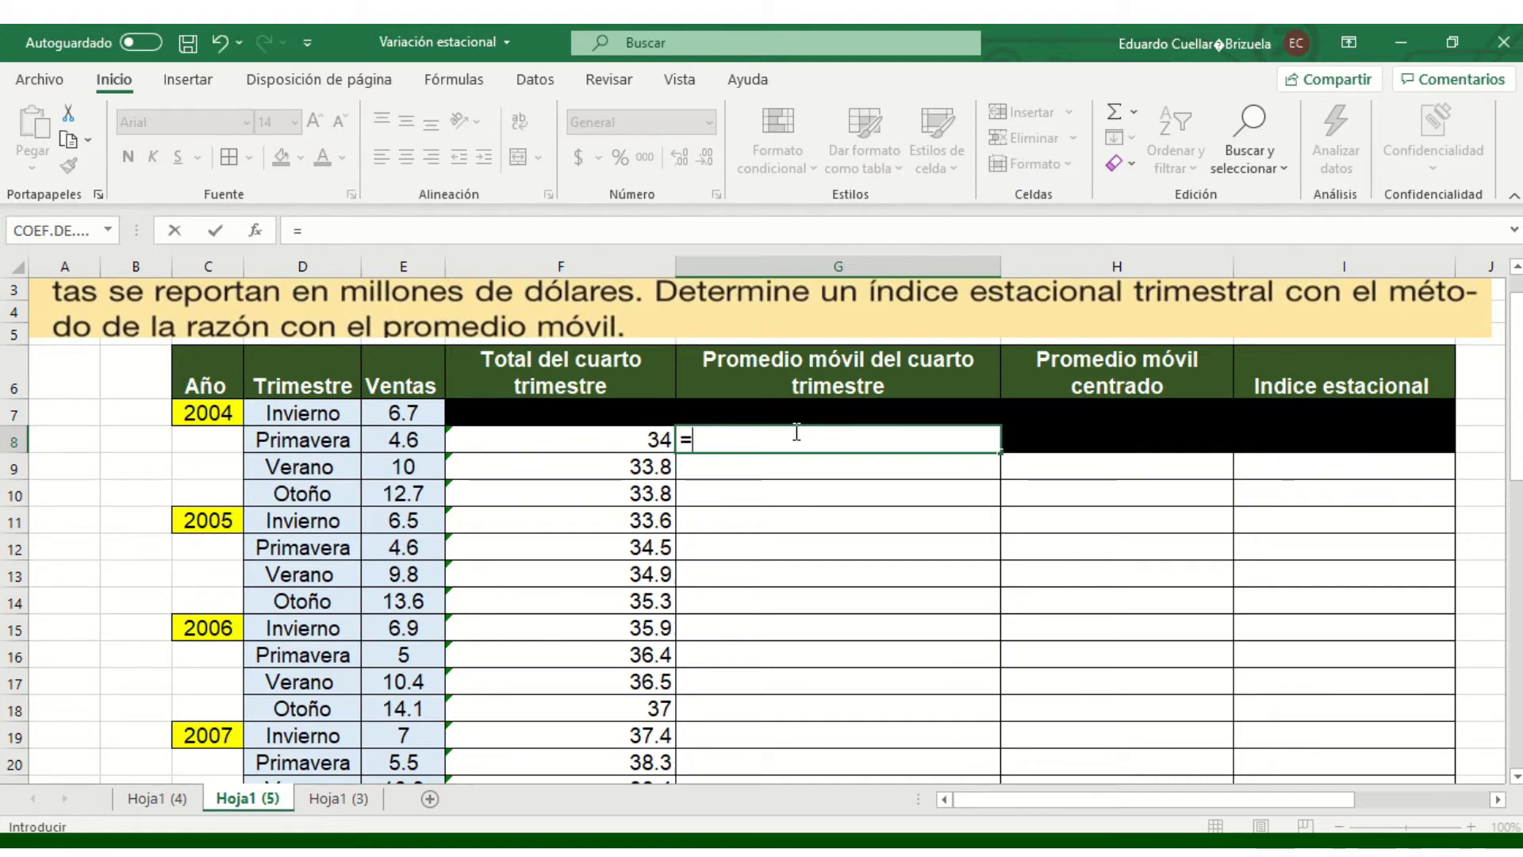
pyautogui.click(616, 442)
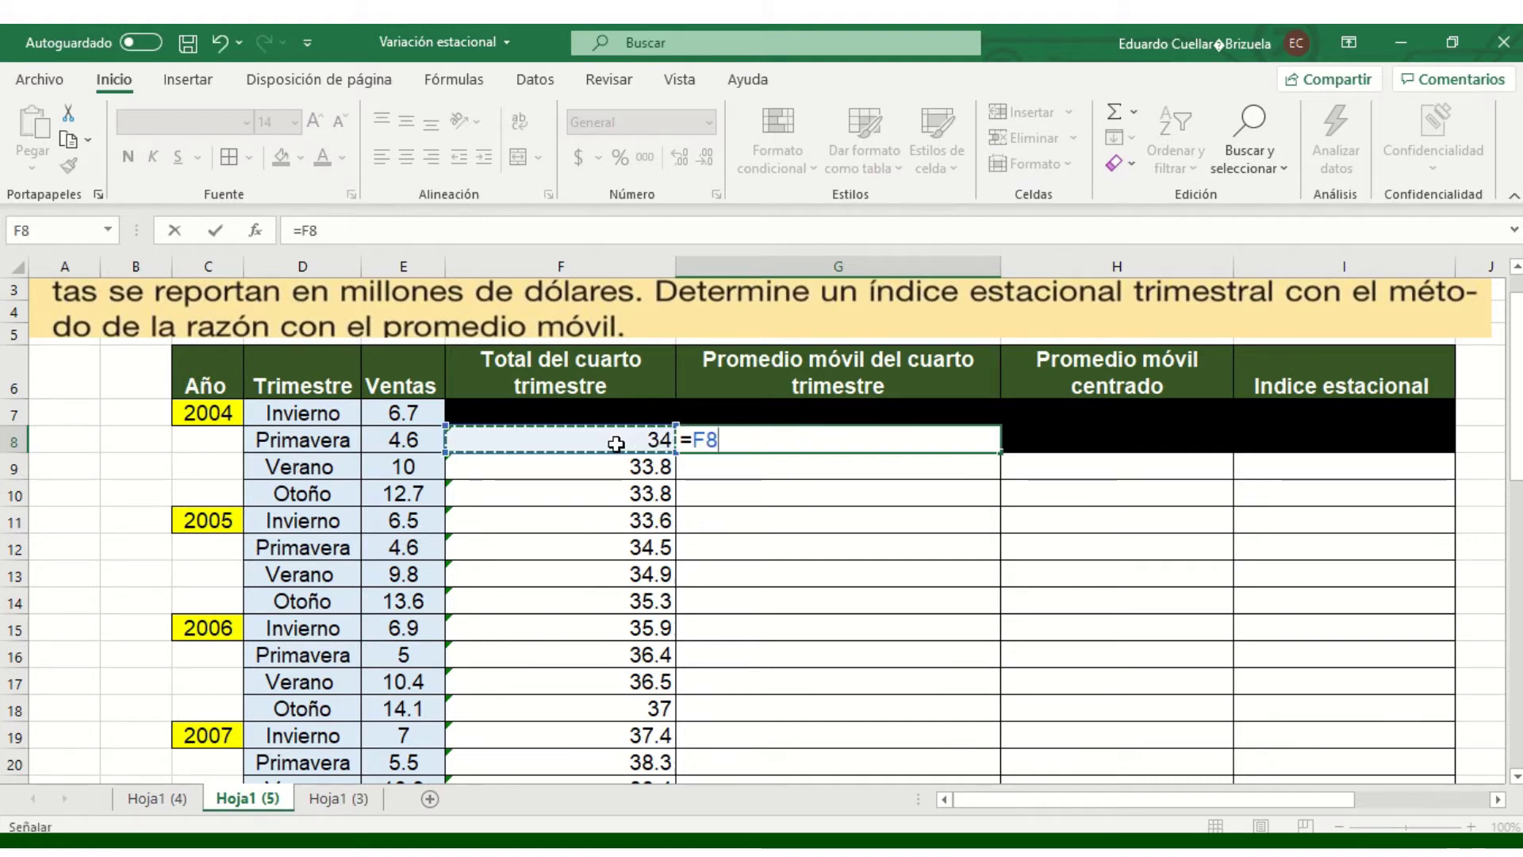
pyautogui.write('/4')
pyautogui.press('Return')
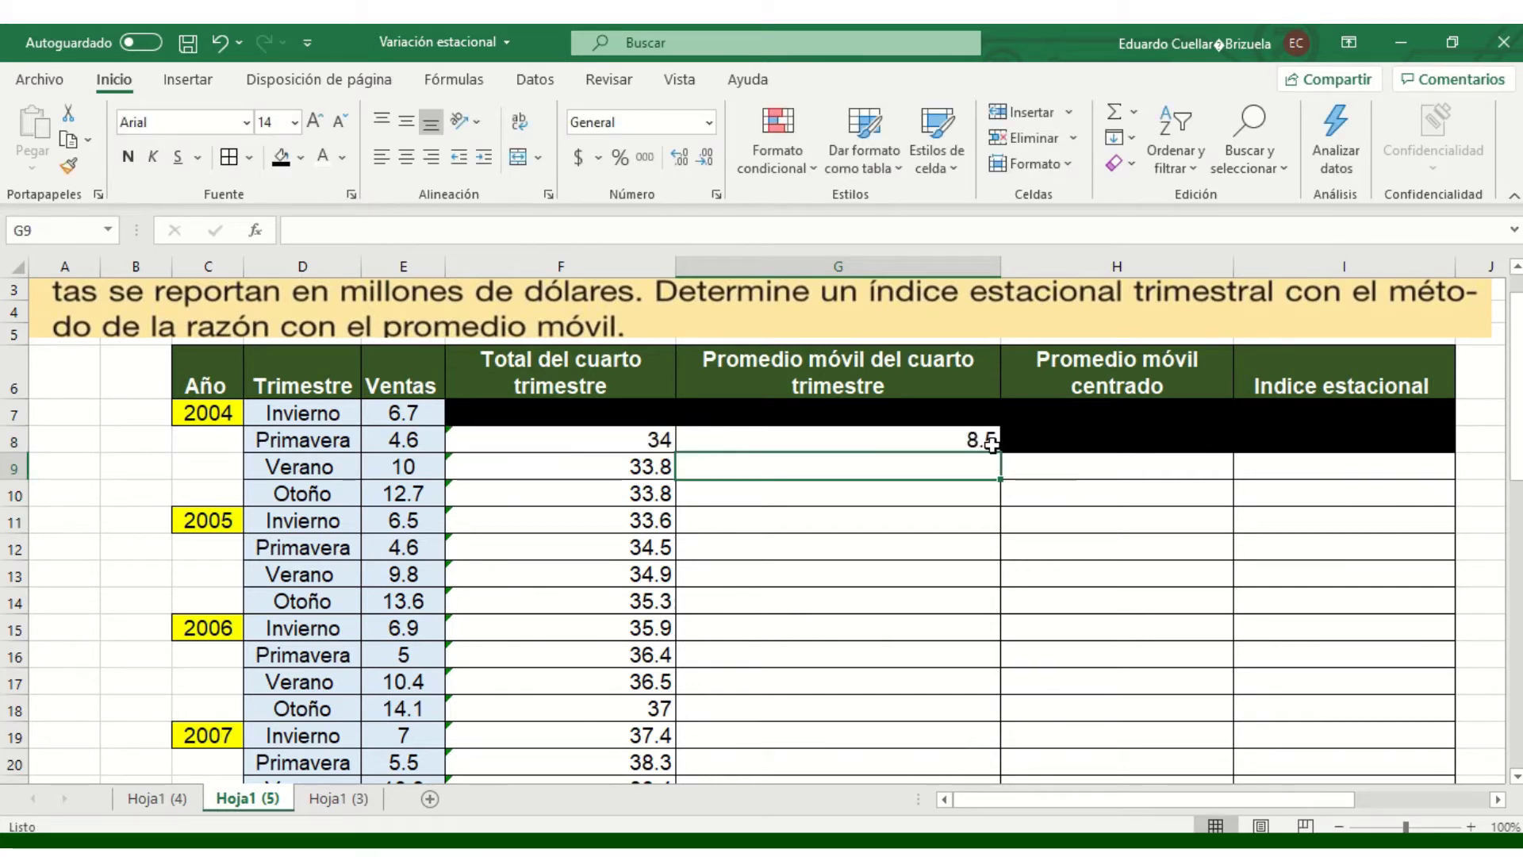
pyautogui.click(983, 441)
pyautogui.moveTo(1000, 452)
pyautogui.mouseDown()
pyautogui.moveTo(1000, 745)
pyautogui.moveTo(964, 704)
pyautogui.mouseUp()
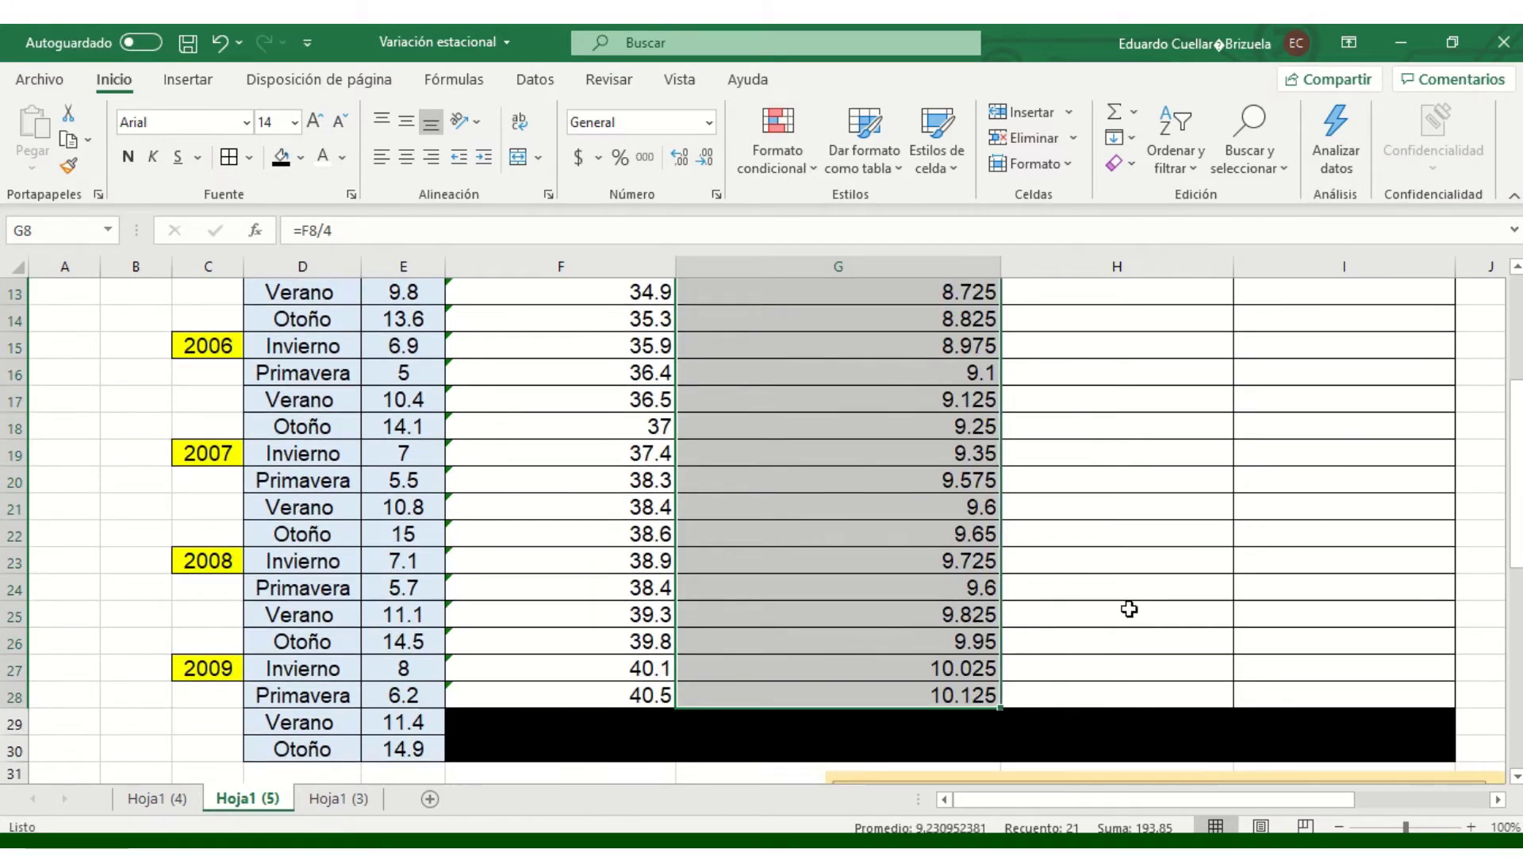
pyautogui.scroll(5, 1128, 606)
# Step: Center the four-quarter totals and moving averages in F8:G28
pyautogui.click(635, 491)
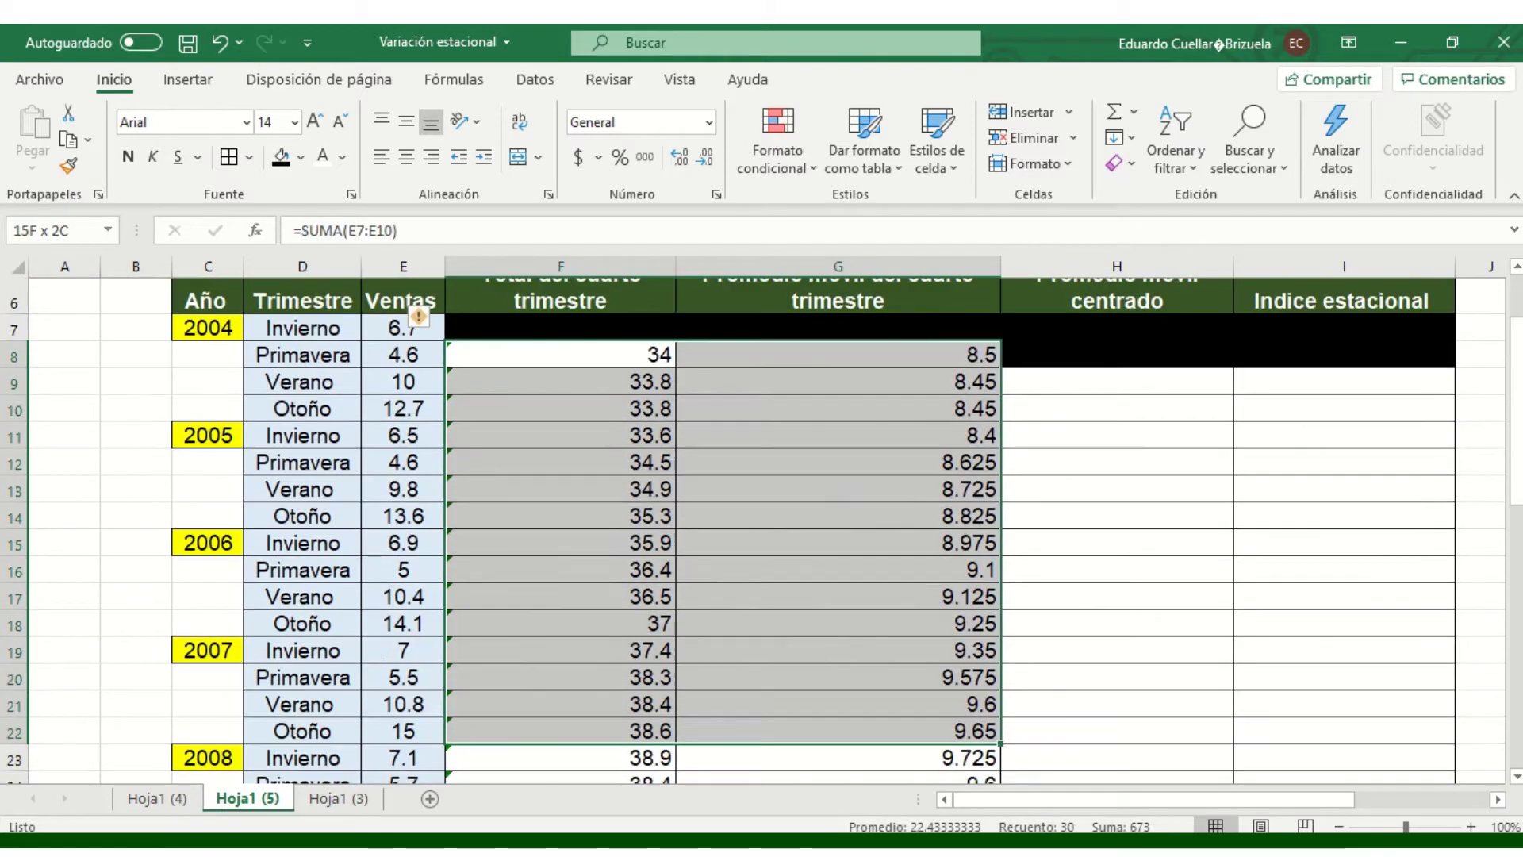
pyautogui.moveTo(635, 491); pyautogui.dragTo(847, 692)
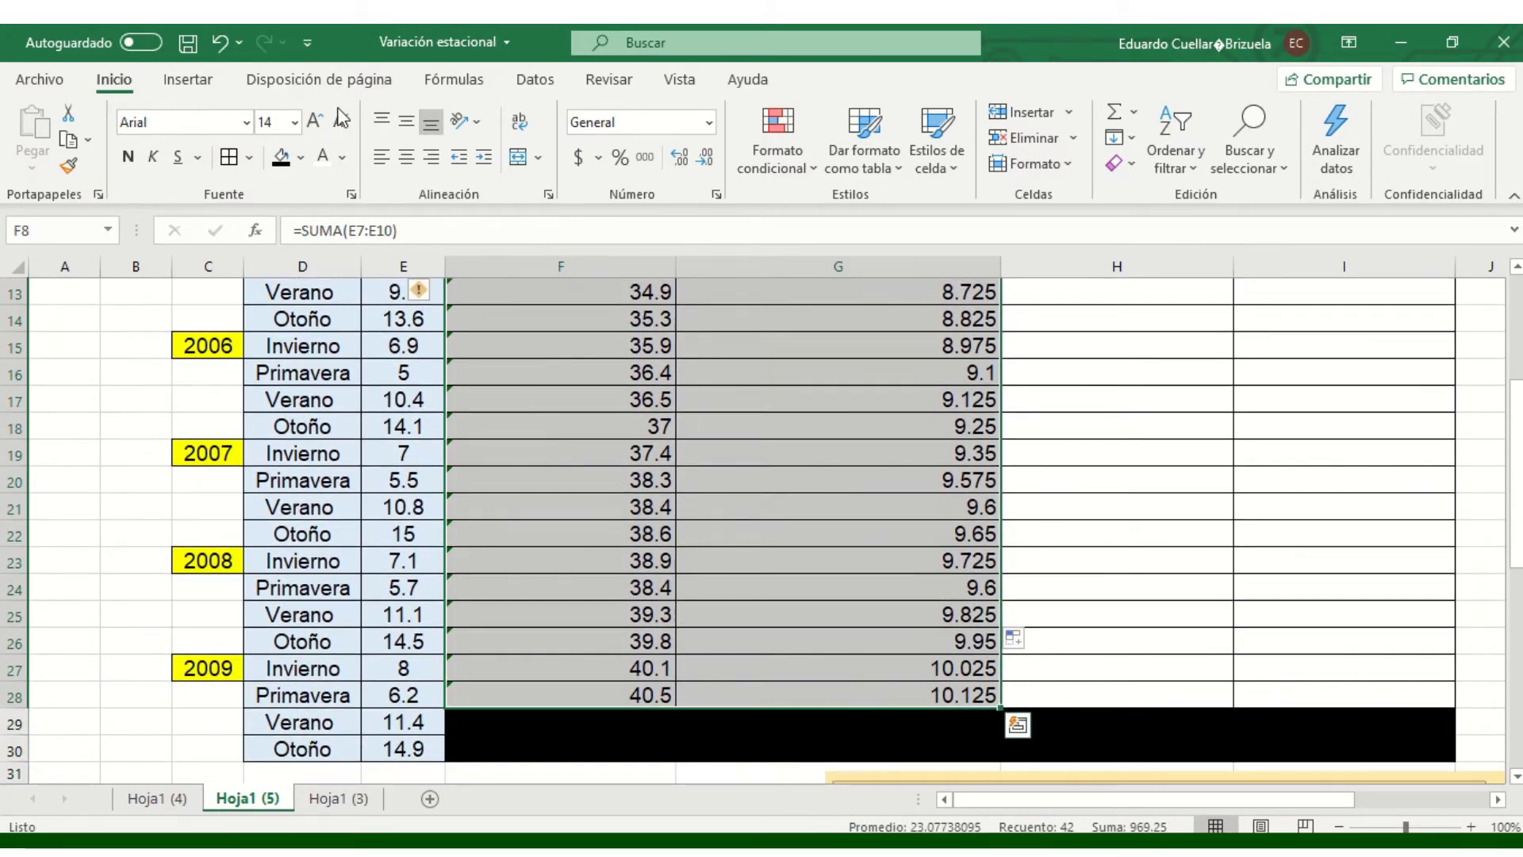
pyautogui.click(406, 156)
pyautogui.scroll(3, 1074, 505)
pyautogui.scroll(1, 1073, 505)
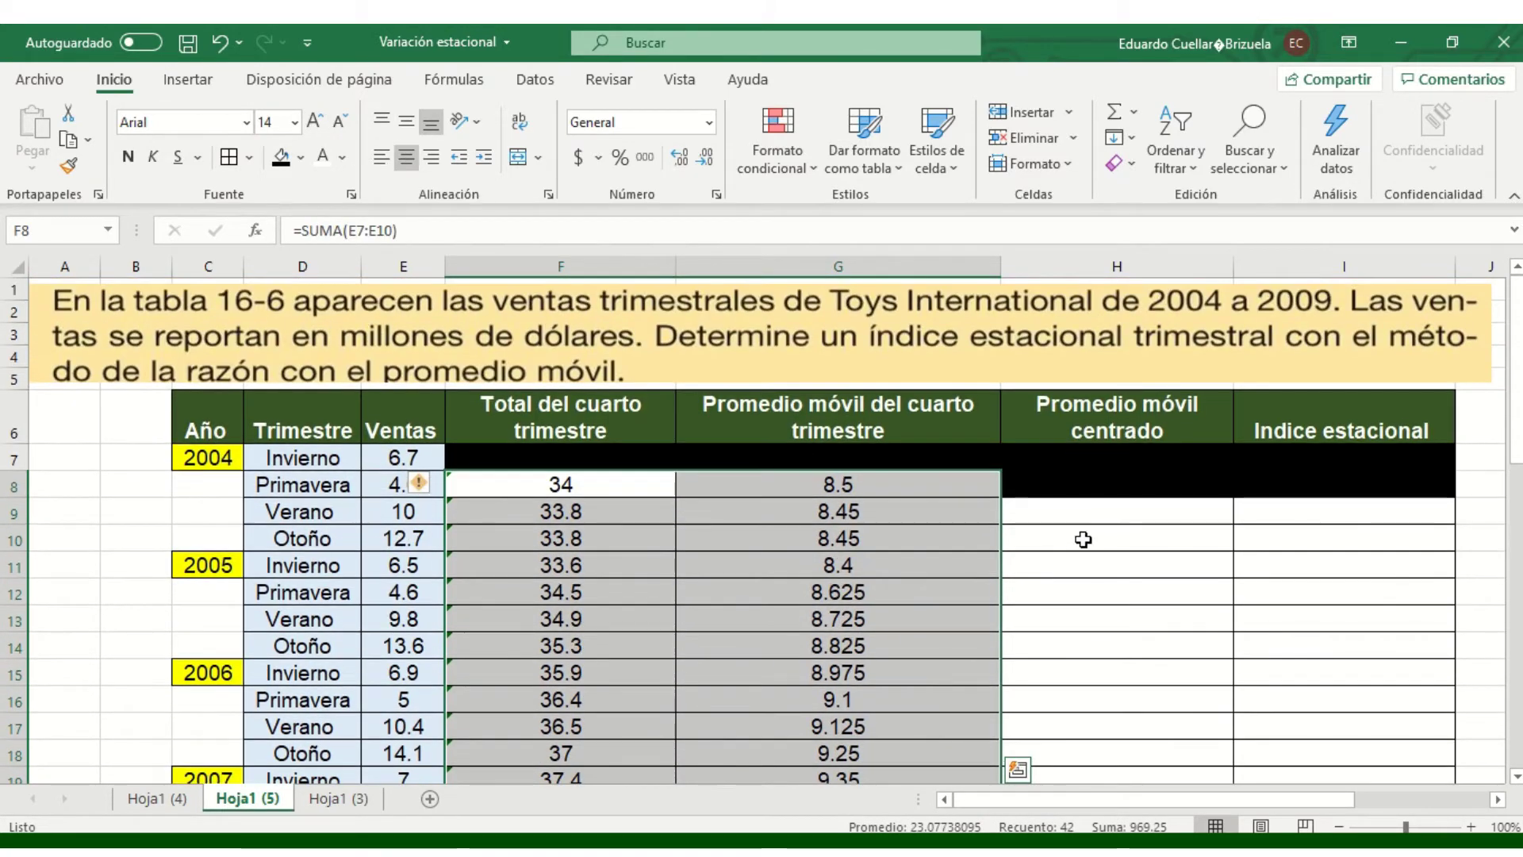
# Step: Enter =SUMA(G8:G9)/2 in H9 and fill it to H28, giving 8.475 to 10.075
pyautogui.click(1091, 516)
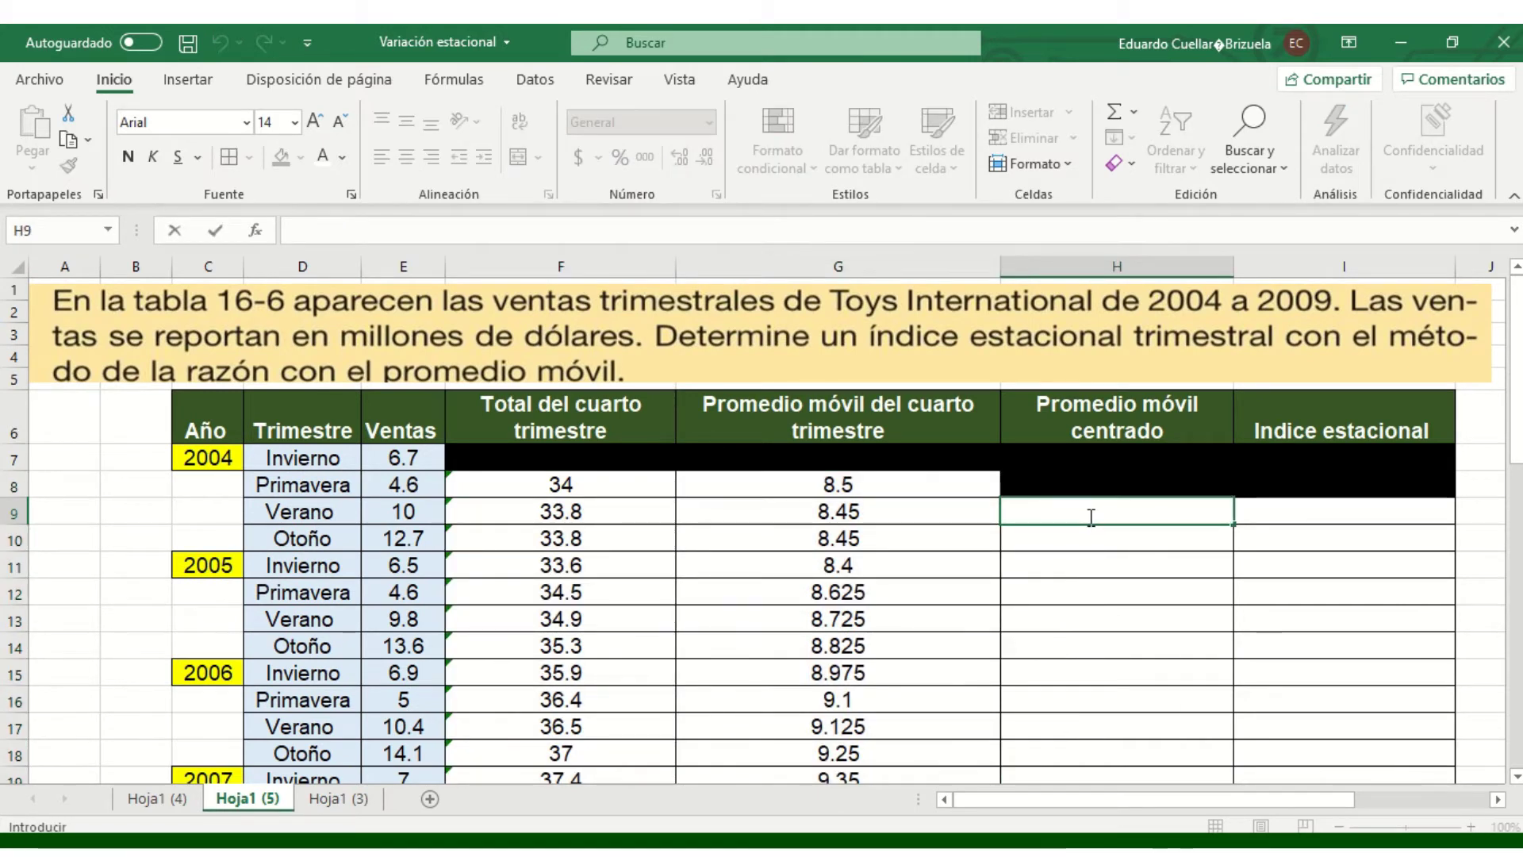
pyautogui.write('=')
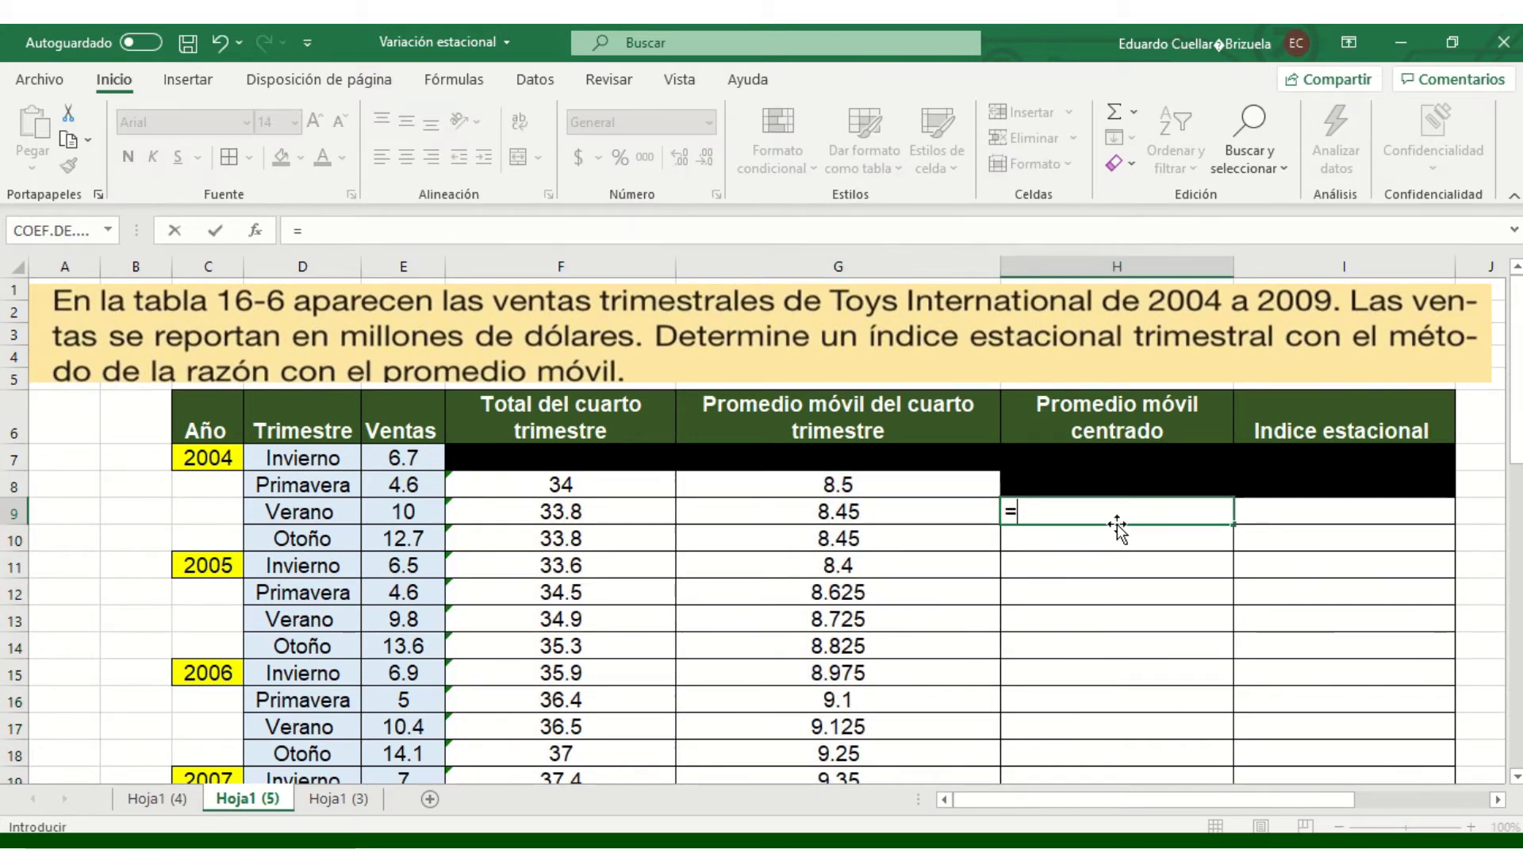
pyautogui.write('su')
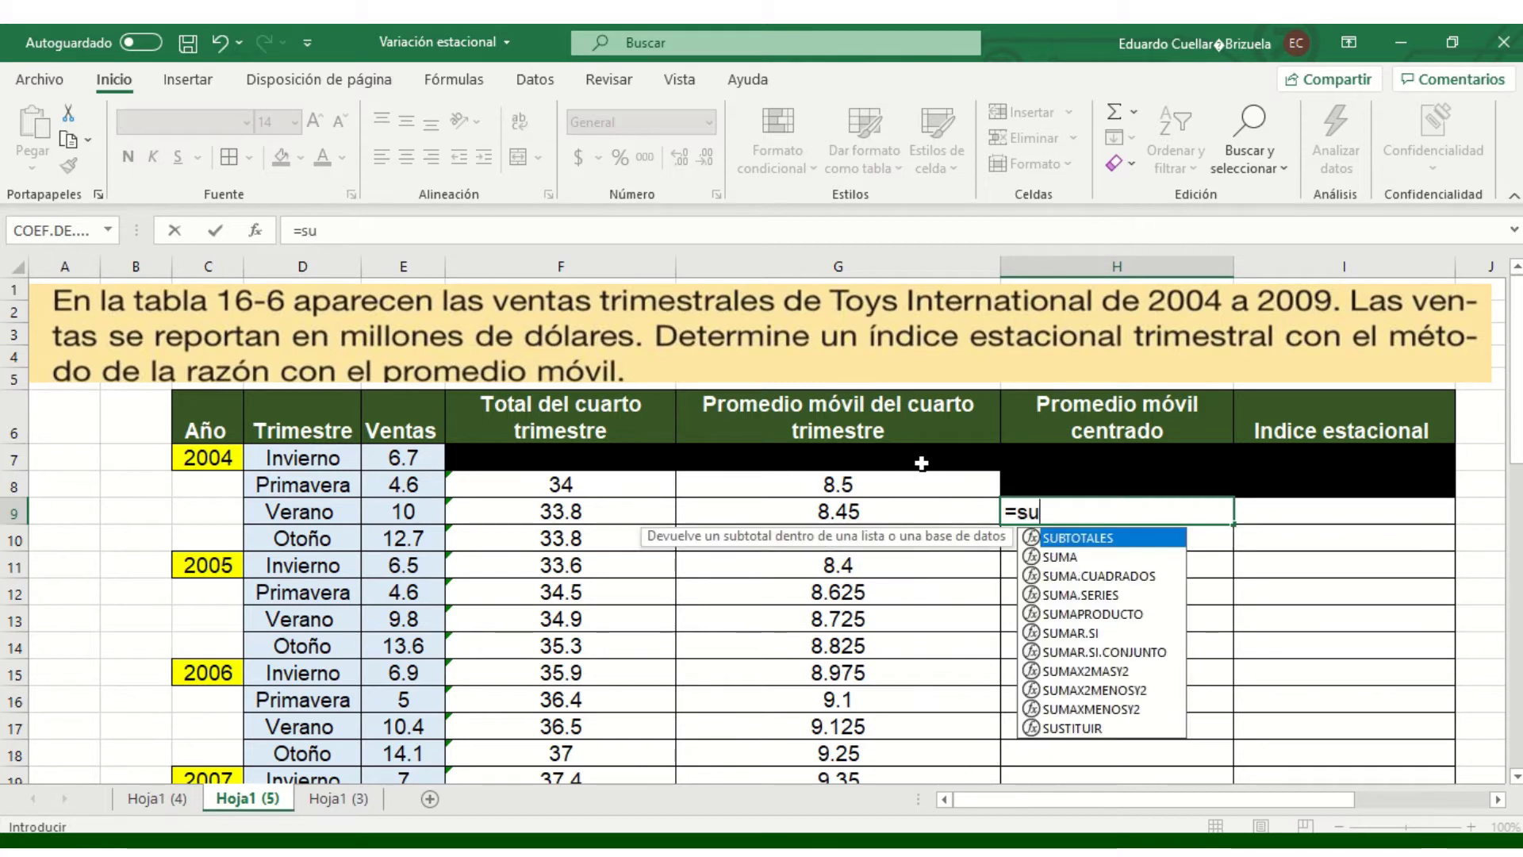
pyautogui.write('ma(')
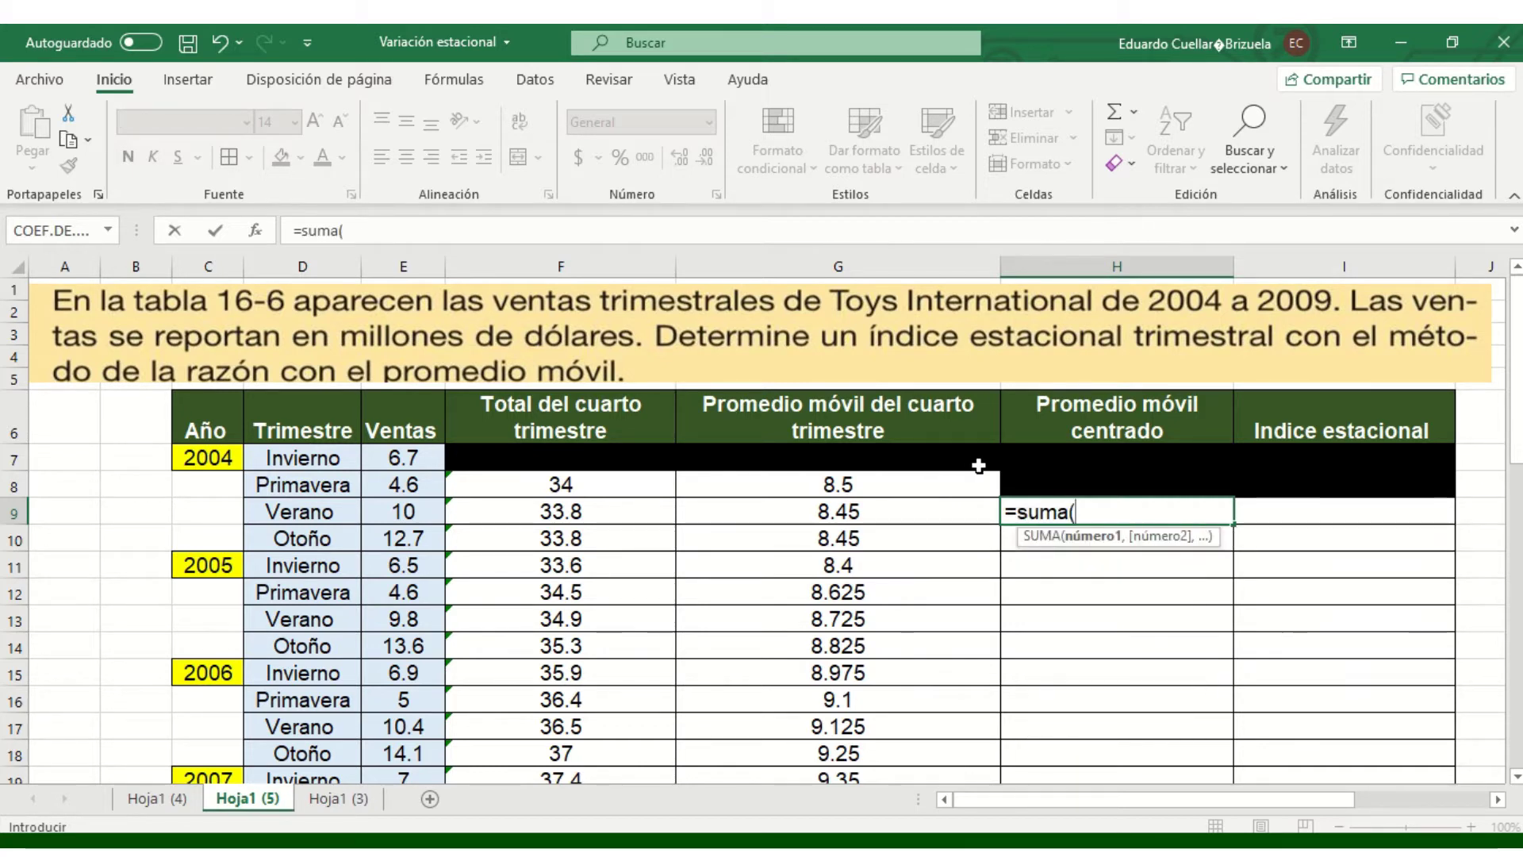
pyautogui.moveTo(972, 486); pyautogui.dragTo(963, 511)
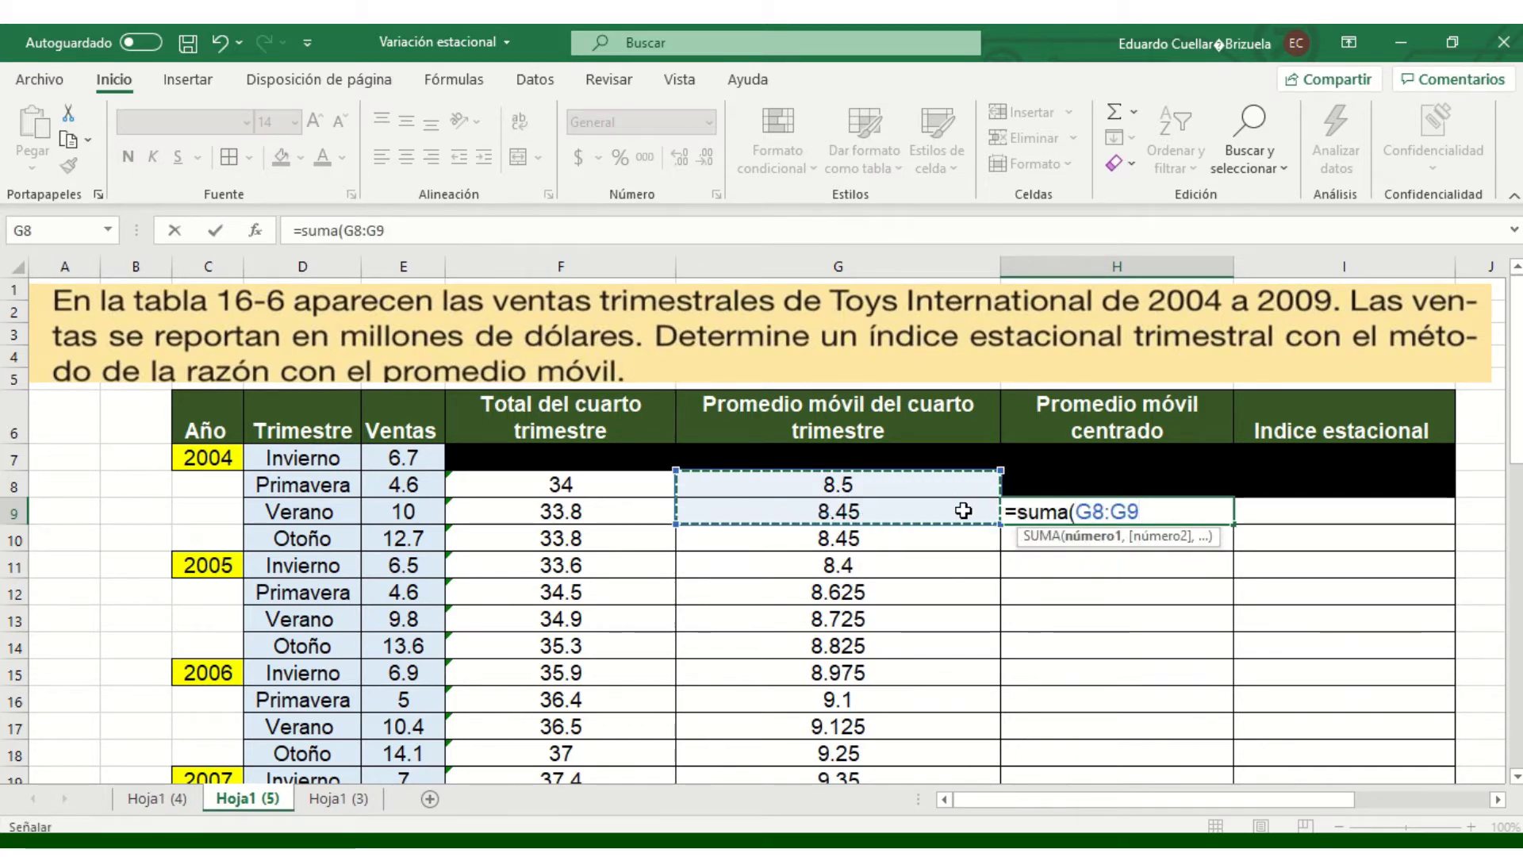
pyautogui.write(')/2')
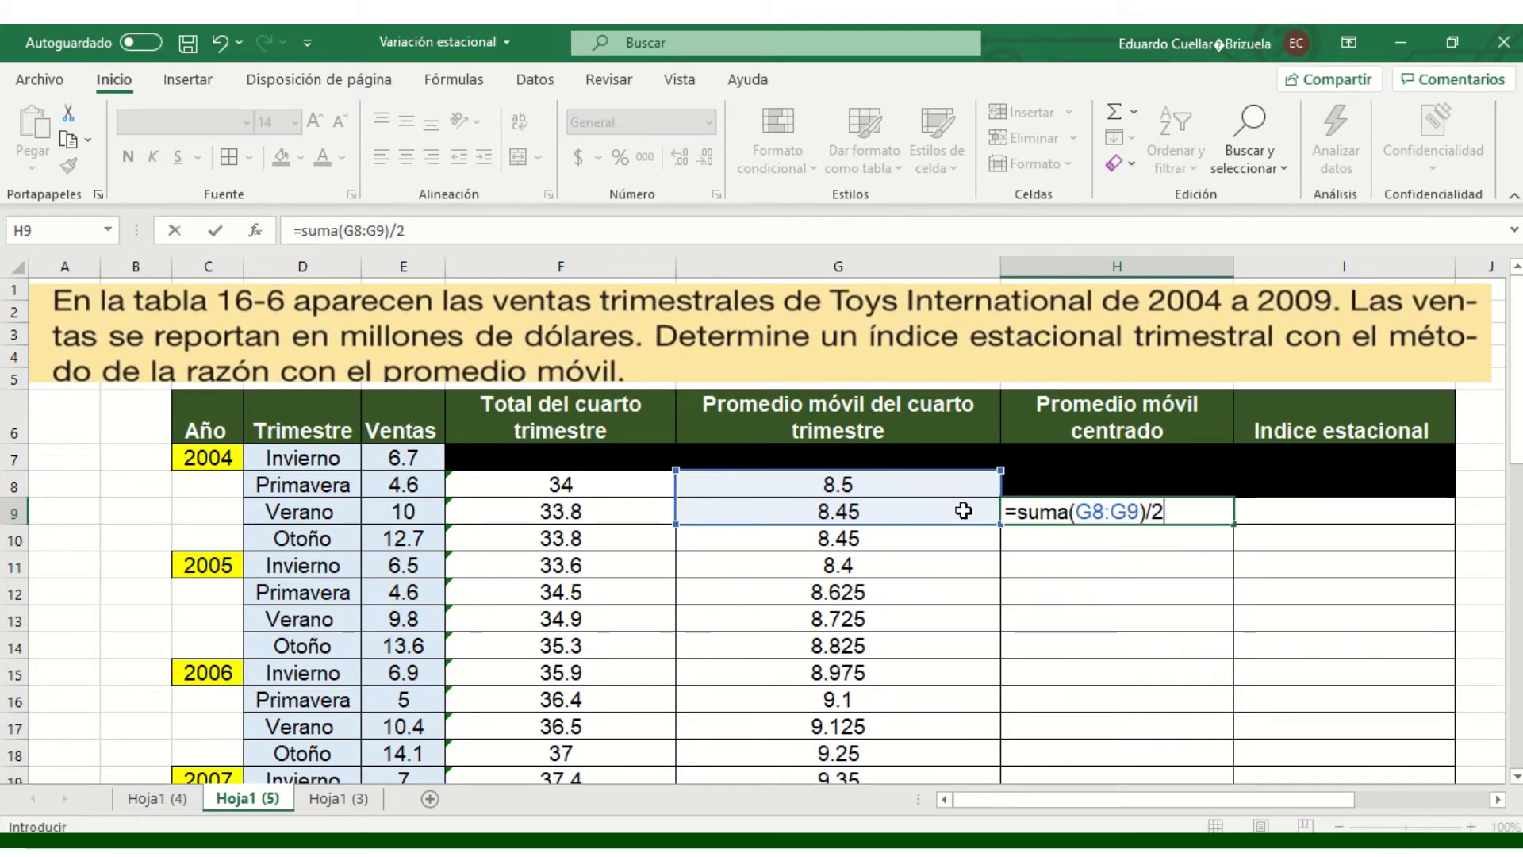
pyautogui.press('Return')
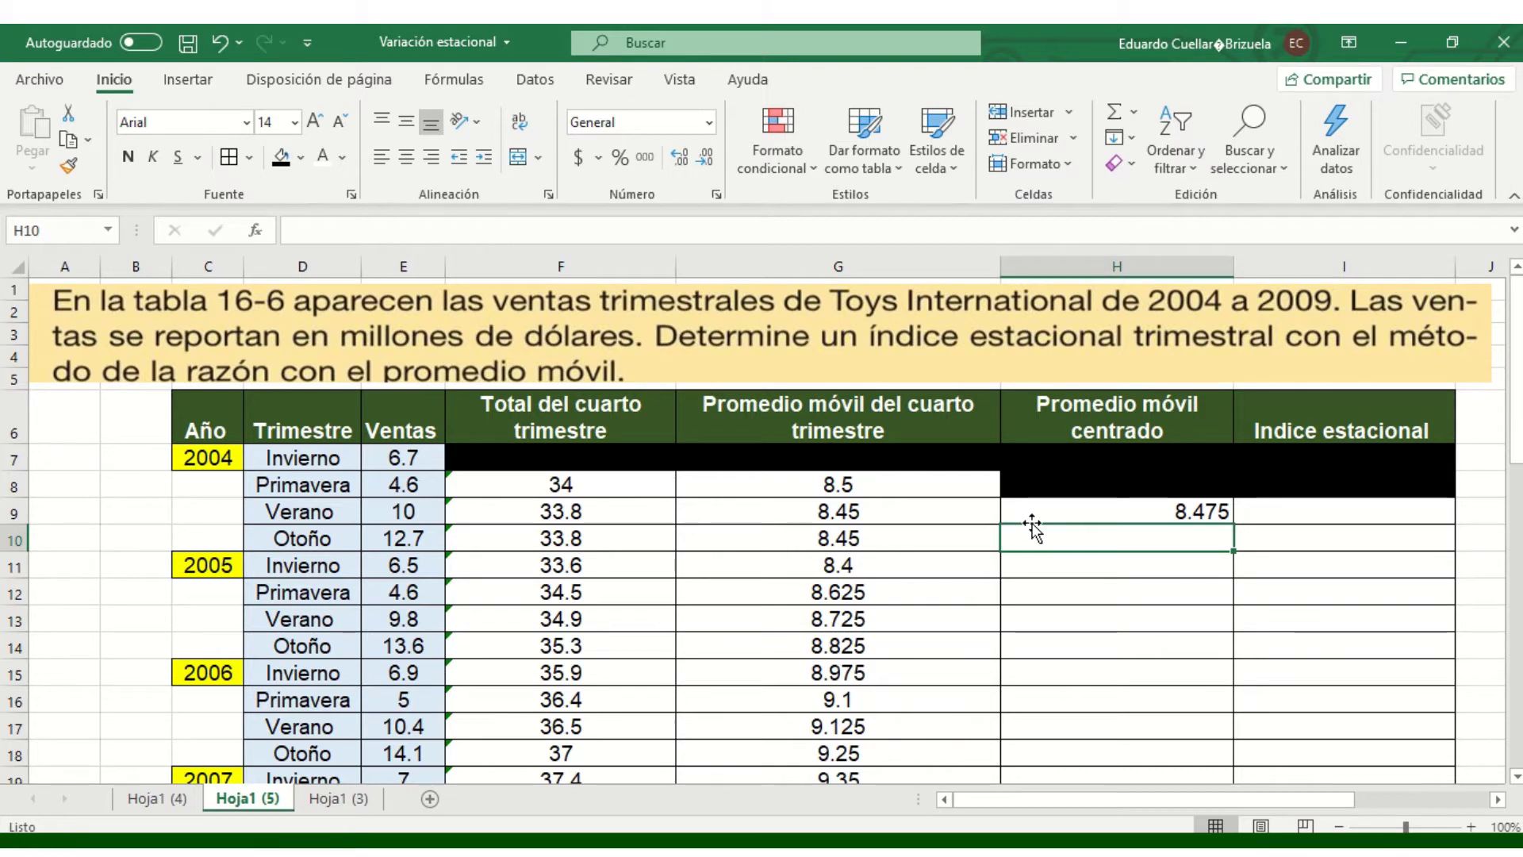
pyautogui.click(1226, 522)
pyautogui.moveTo(1228, 523); pyautogui.dragTo(1230, 718)
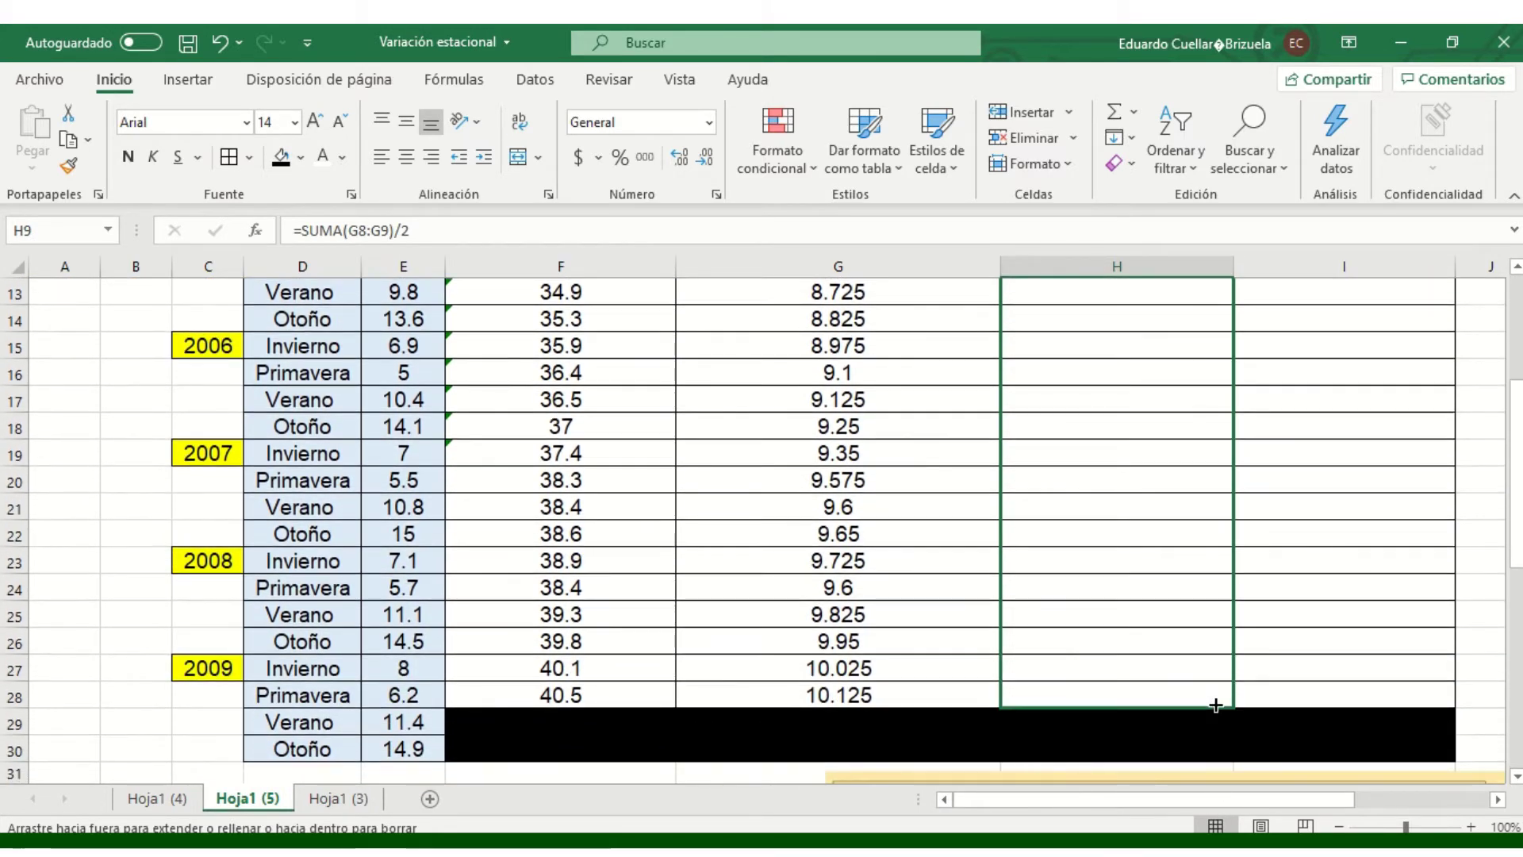
pyautogui.moveTo(1230, 718); pyautogui.dragTo(1228, 706)
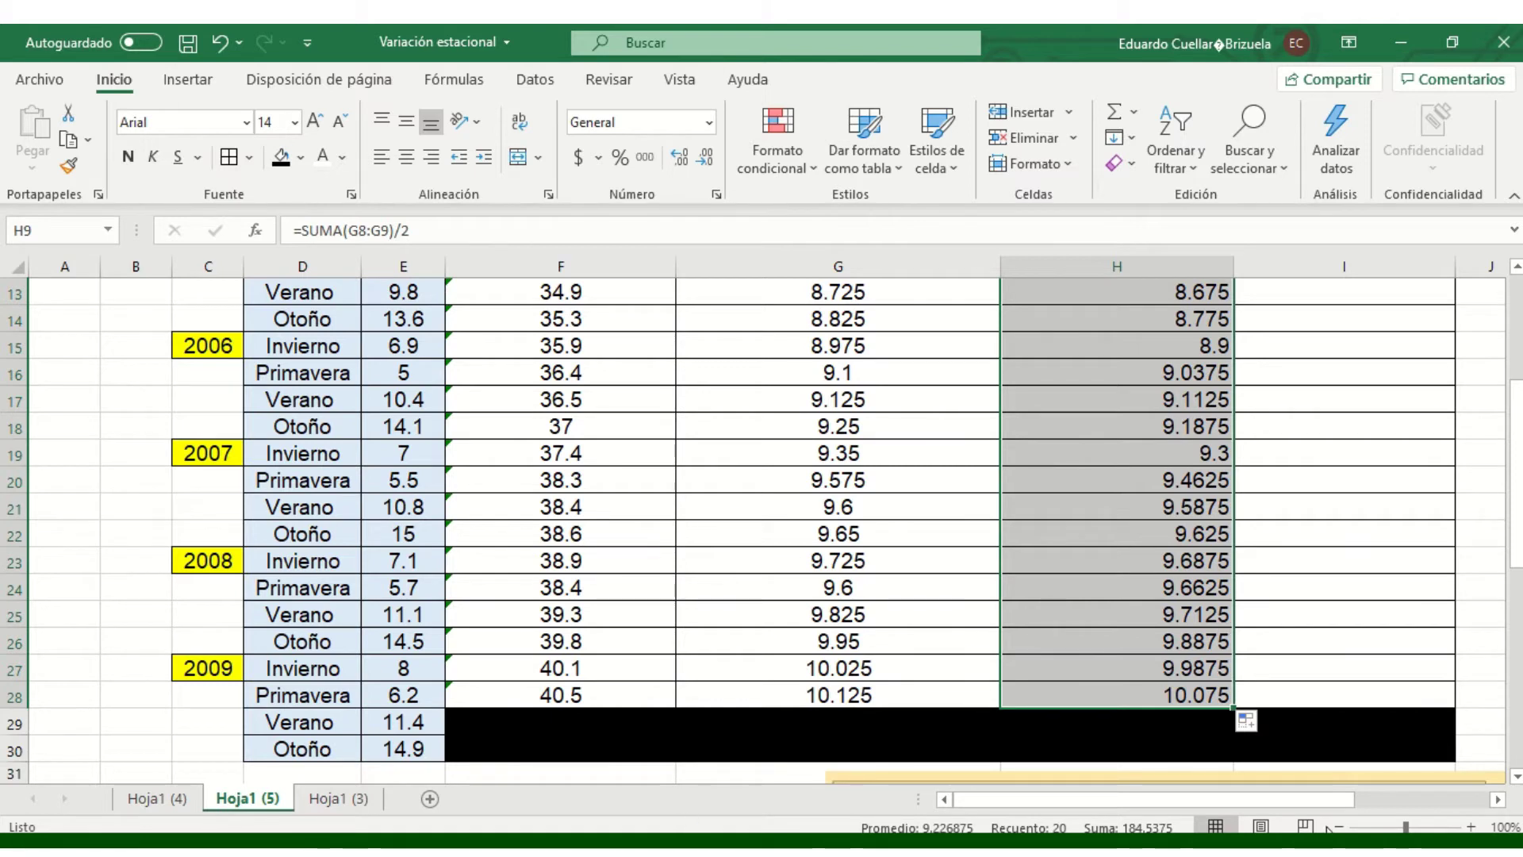
pyautogui.scroll(1, 1442, 771)
pyautogui.scroll(3, 1442, 771)
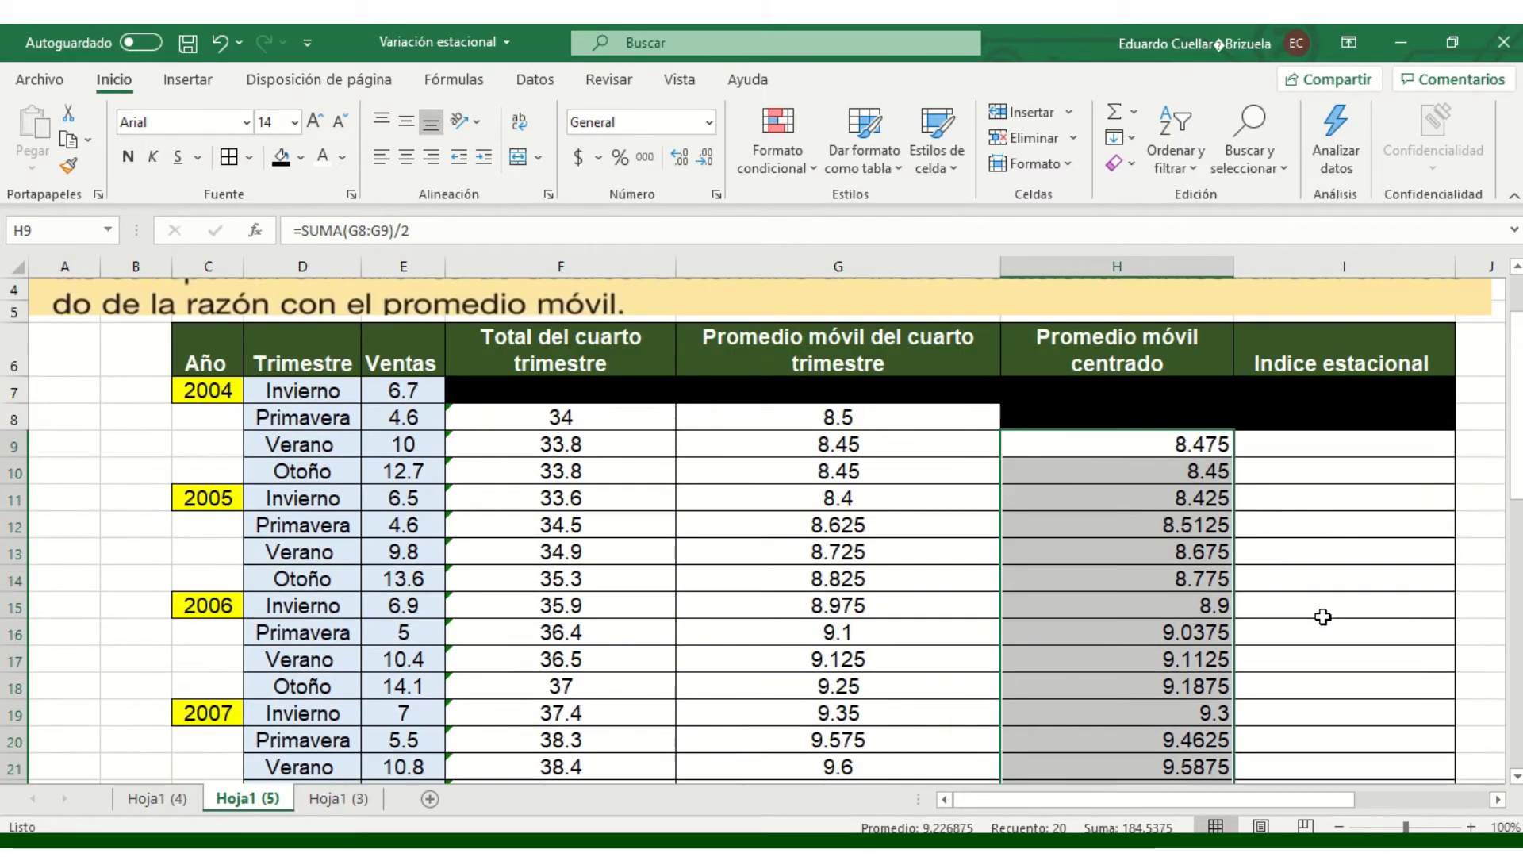
# Step: Enter =E9/H9 in I9 and fill it to I28, giving seasonal ratios 1.1799 to 0.6154
pyautogui.click(1276, 442)
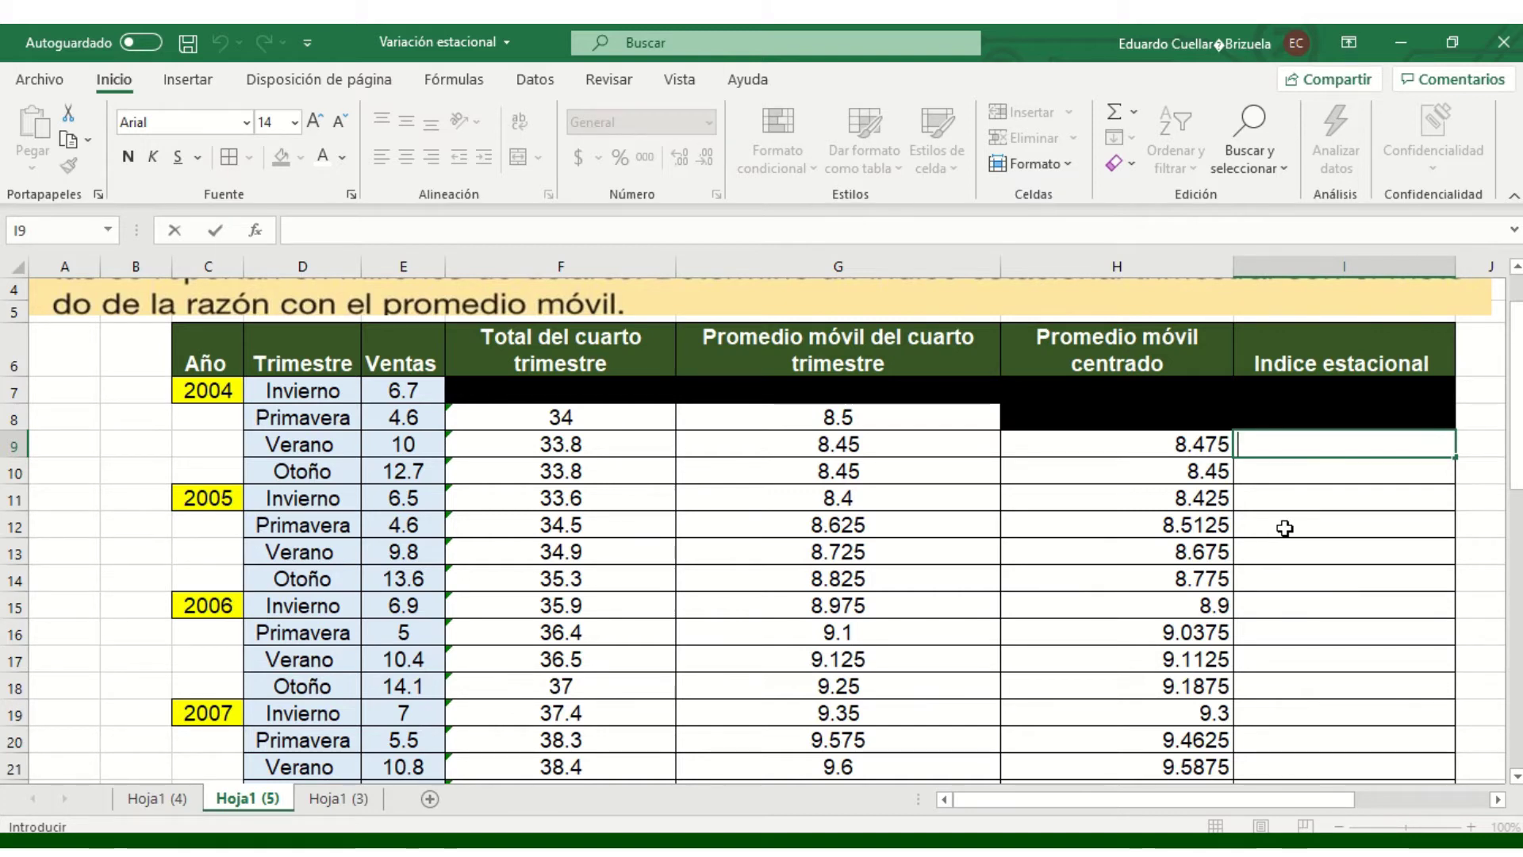
pyautogui.write('=')
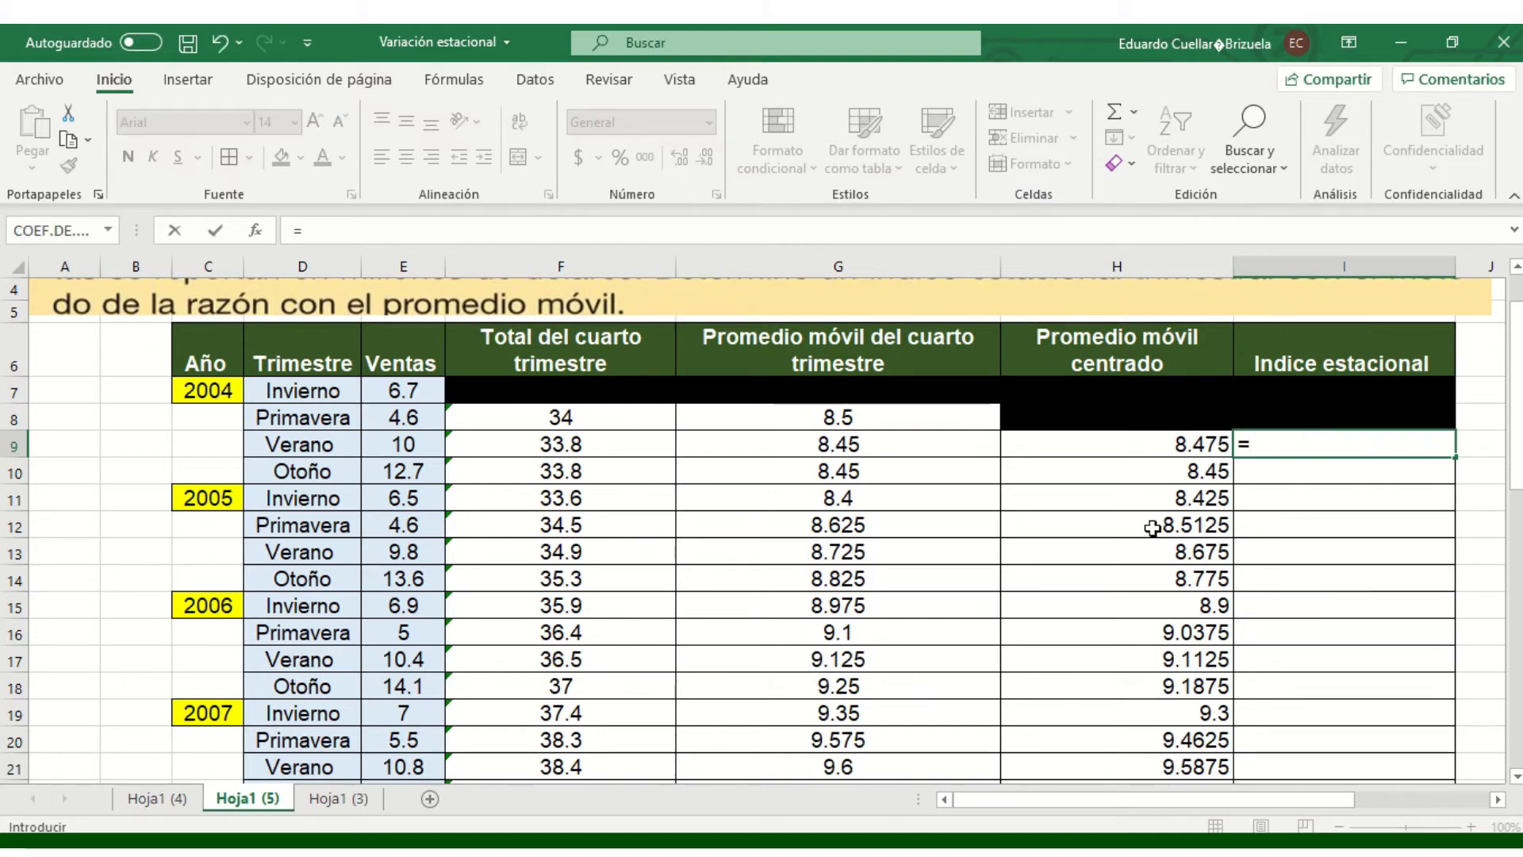
pyautogui.click(413, 446)
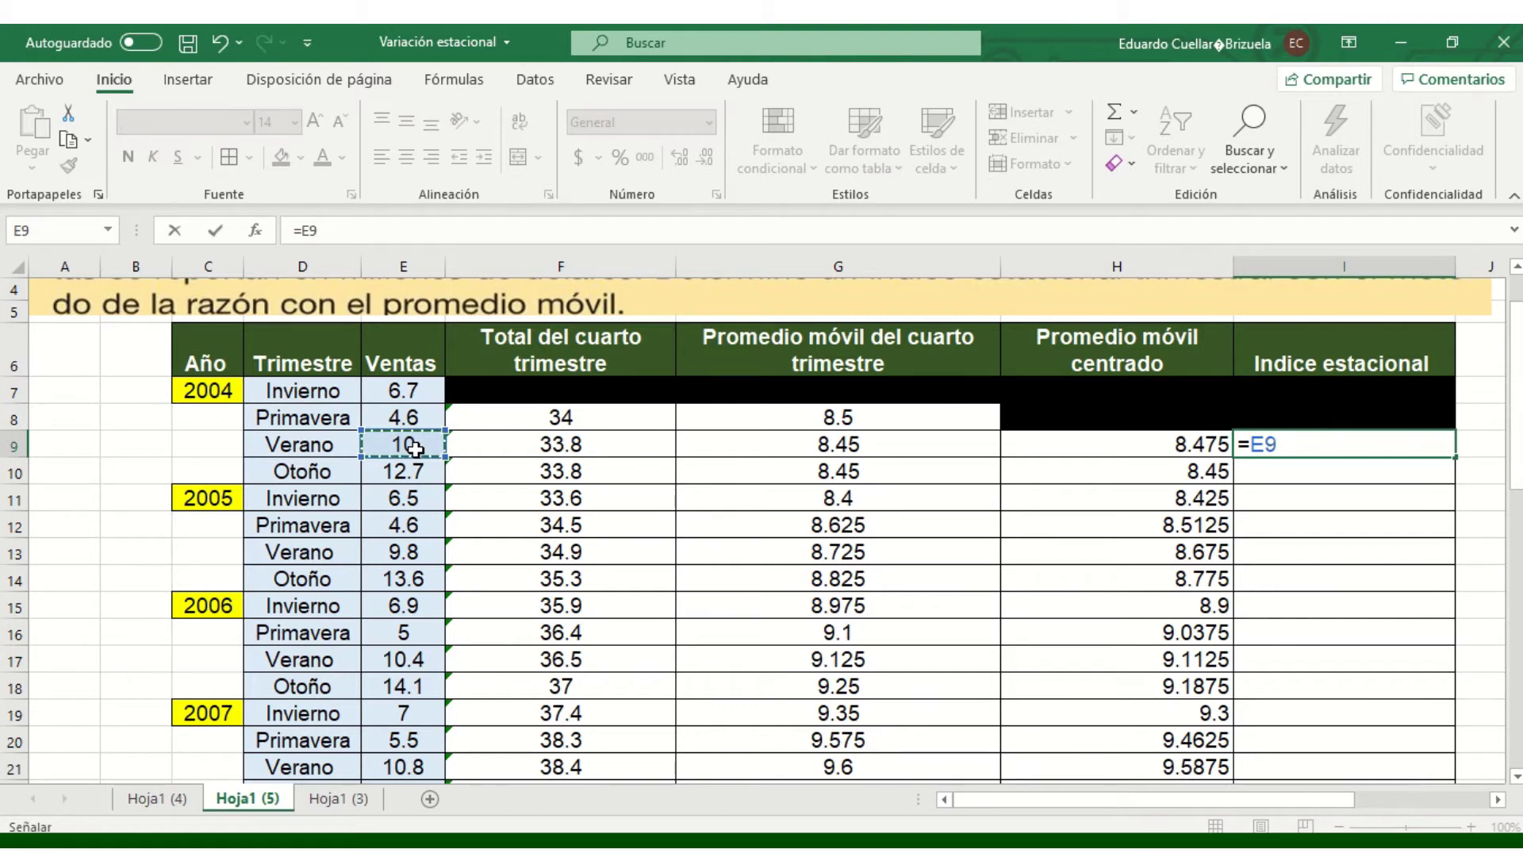
pyautogui.write('/')
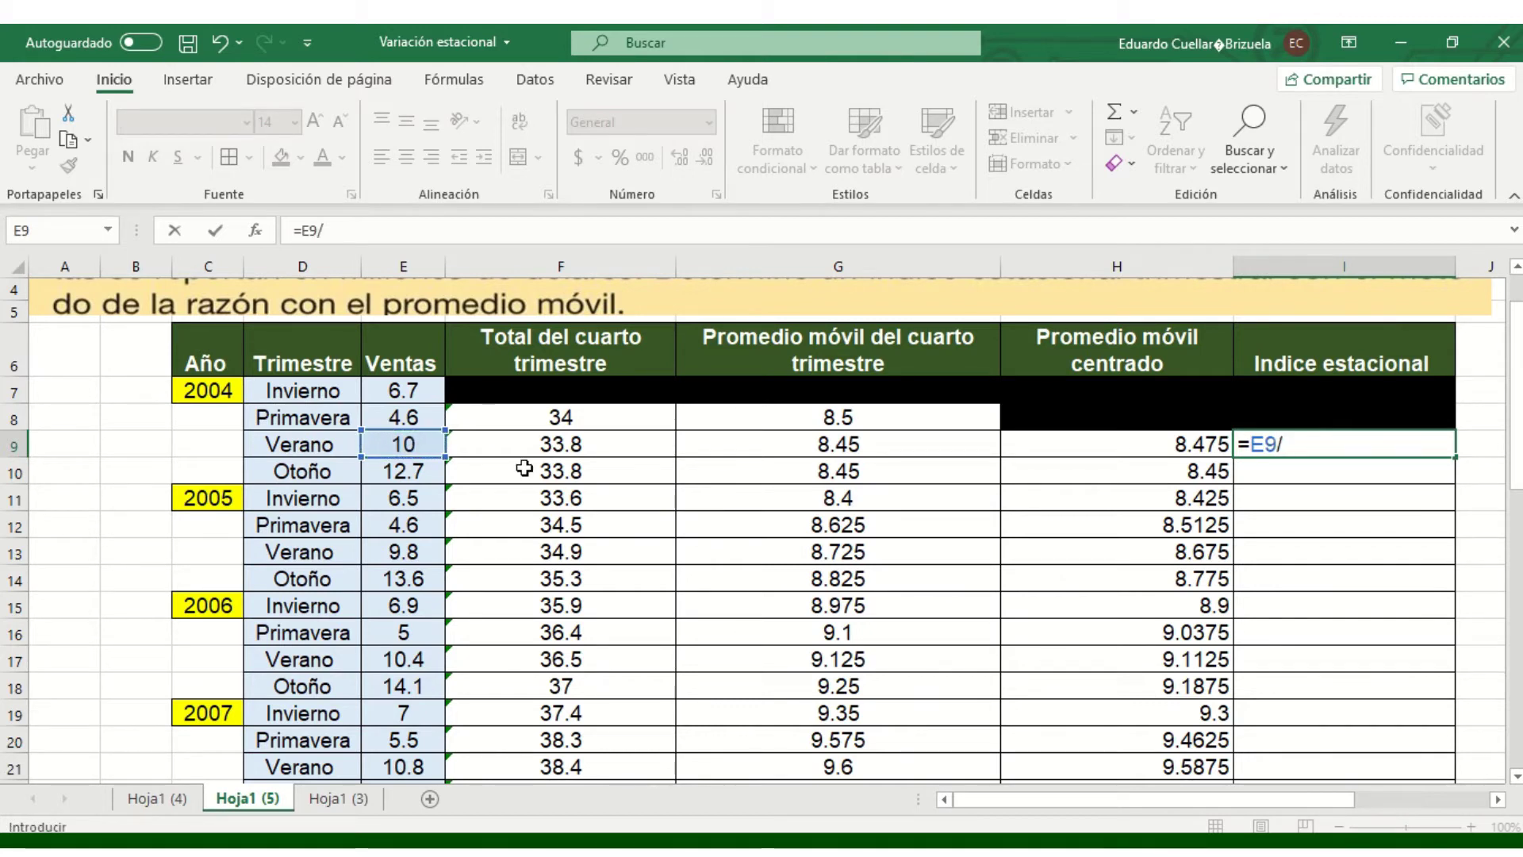
pyautogui.click(1221, 451)
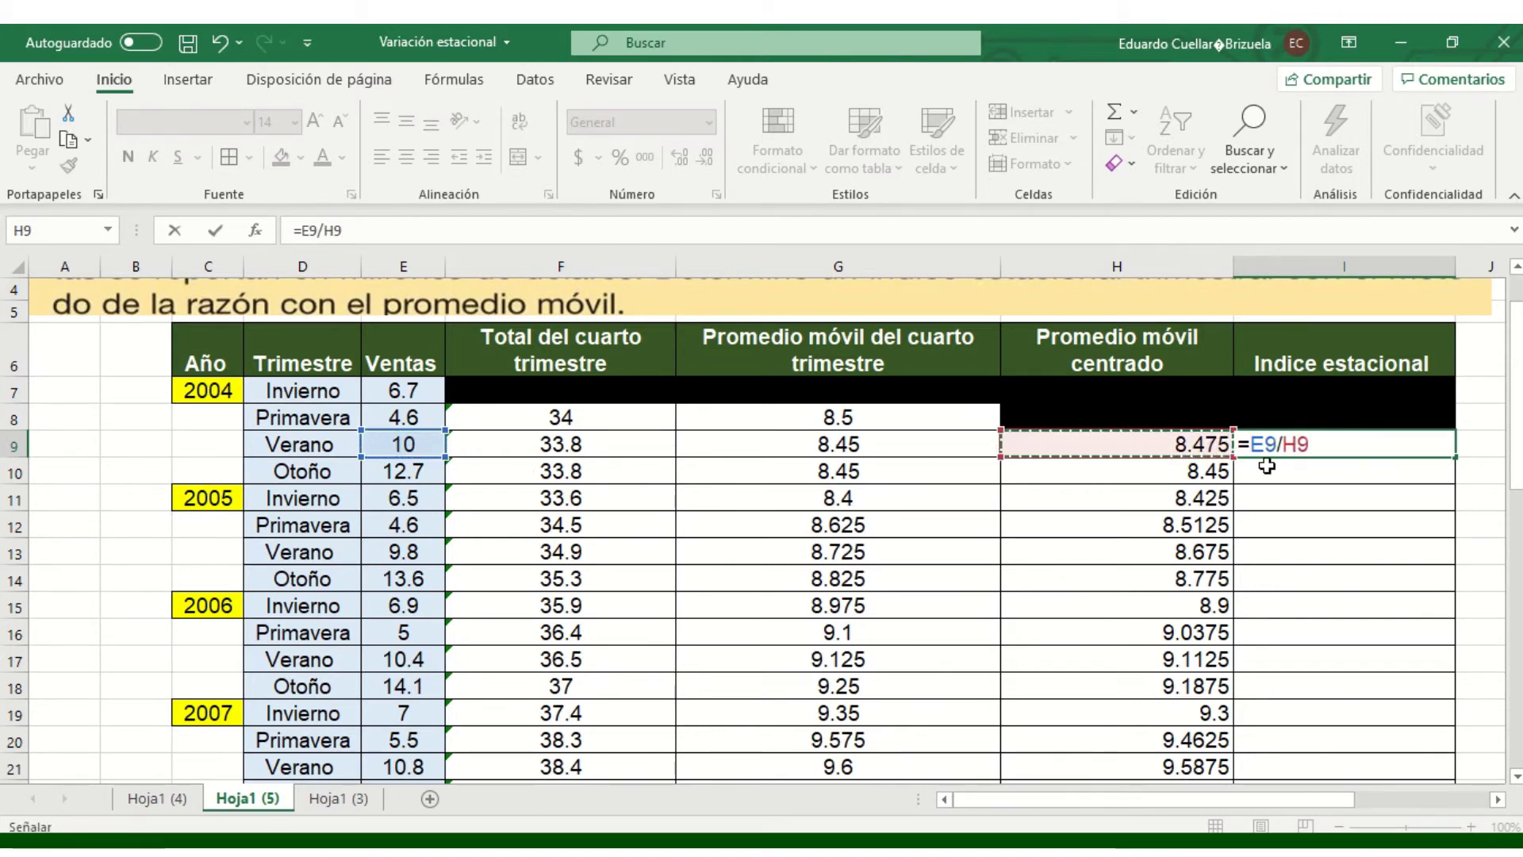
pyautogui.press('Return')
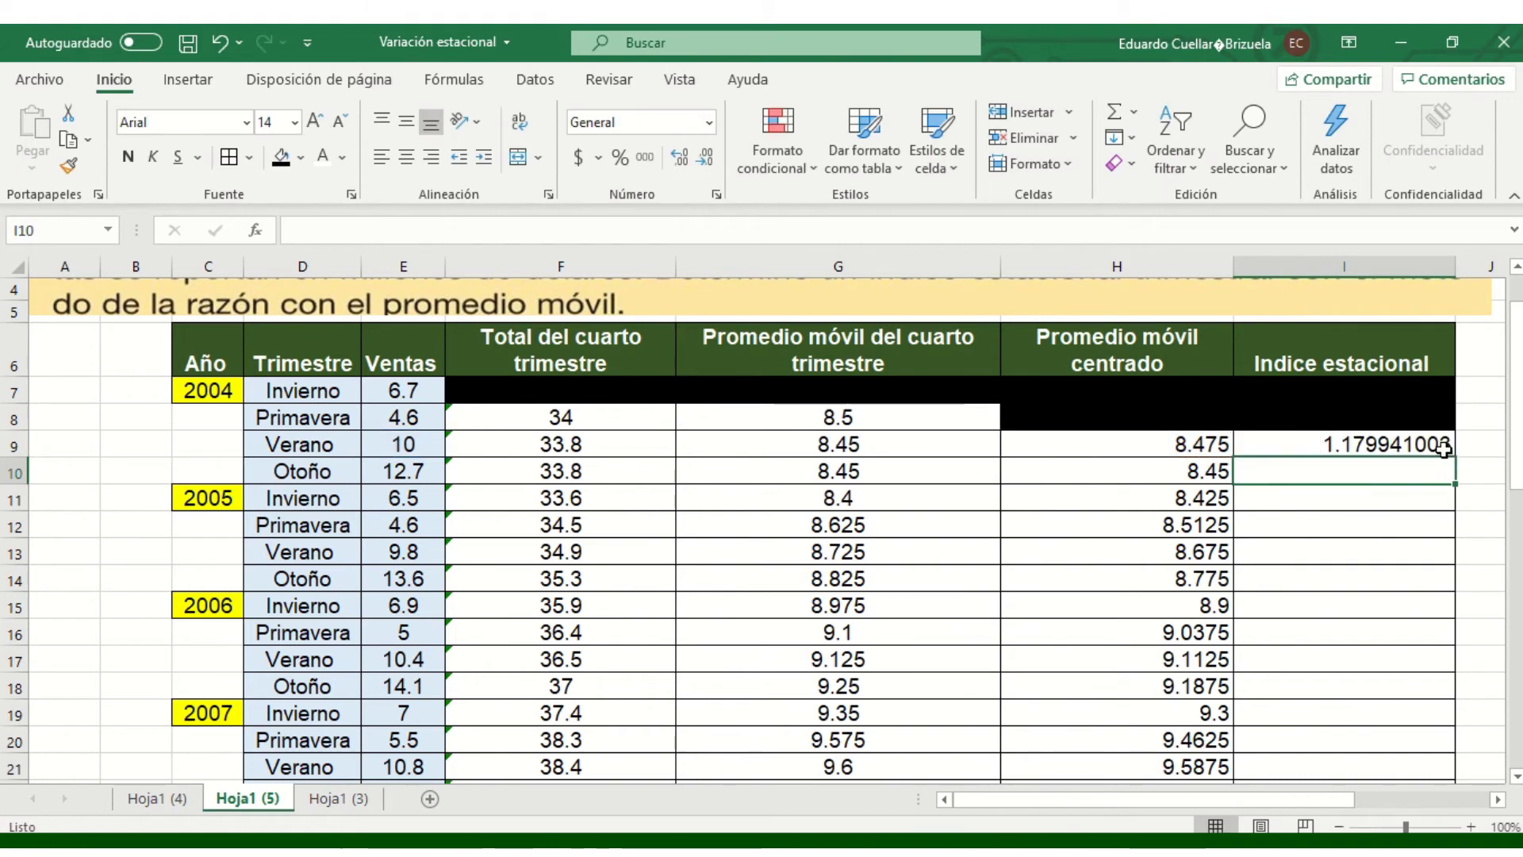
pyautogui.click(1448, 449)
pyautogui.moveTo(1456, 461)
pyautogui.mouseDown()
pyautogui.moveTo(1429, 718)
pyautogui.moveTo(1419, 705)
pyautogui.mouseUp()
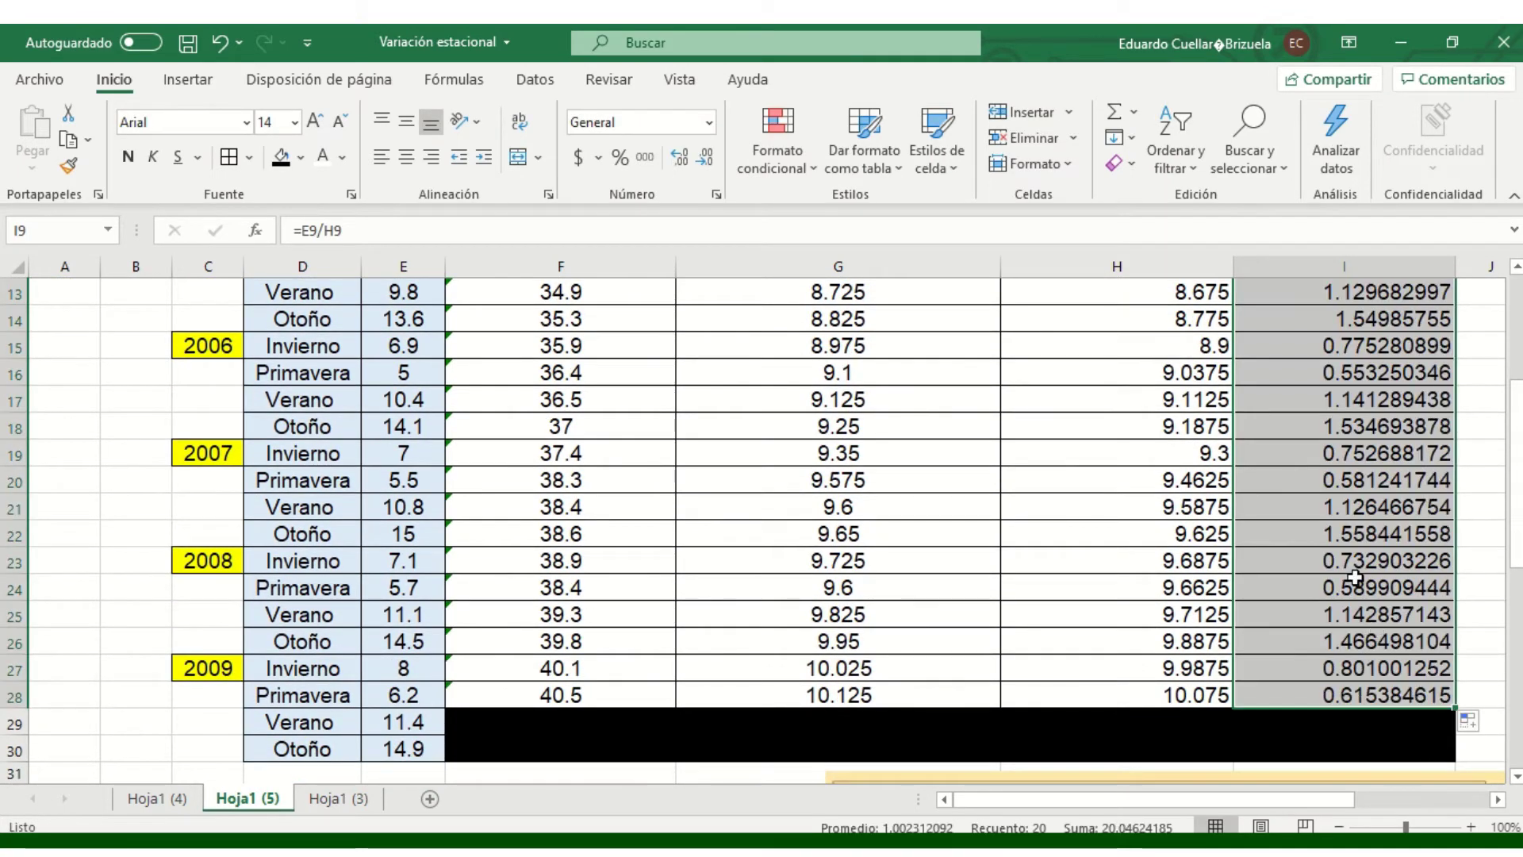
pyautogui.scroll(1, 1027, 397)
pyautogui.scroll(2, 1026, 396)
# Step: Center the centered moving averages and seasonal indexes in columns H and I
pyautogui.moveTo(1071, 421)
pyautogui.mouseDown()
pyautogui.moveTo(1317, 761)
pyautogui.moveTo(1384, 692)
pyautogui.mouseUp()
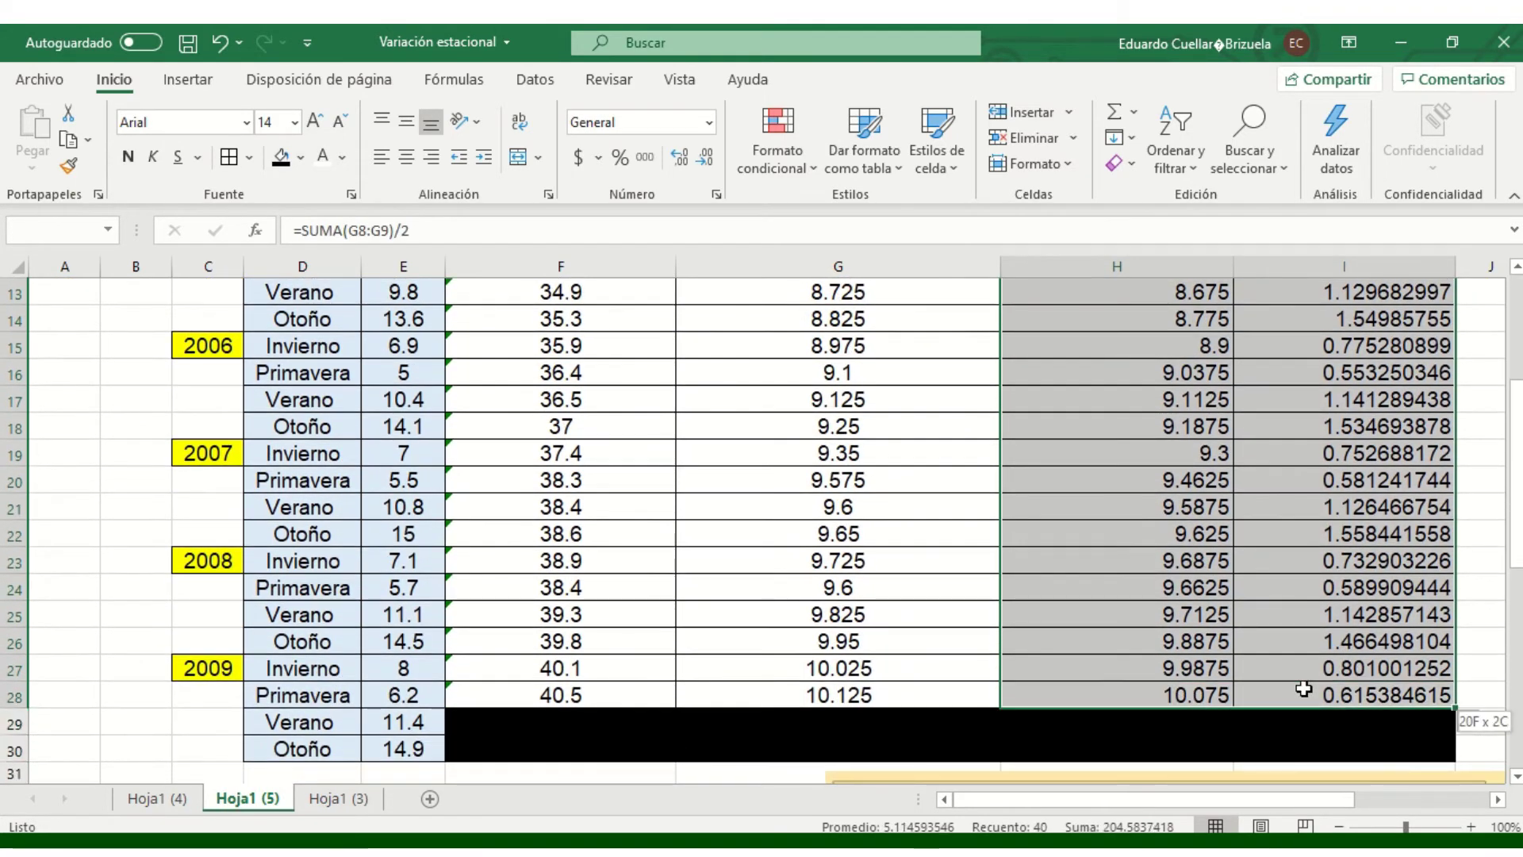
pyautogui.click(406, 156)
pyautogui.scroll(4, 782, 413)
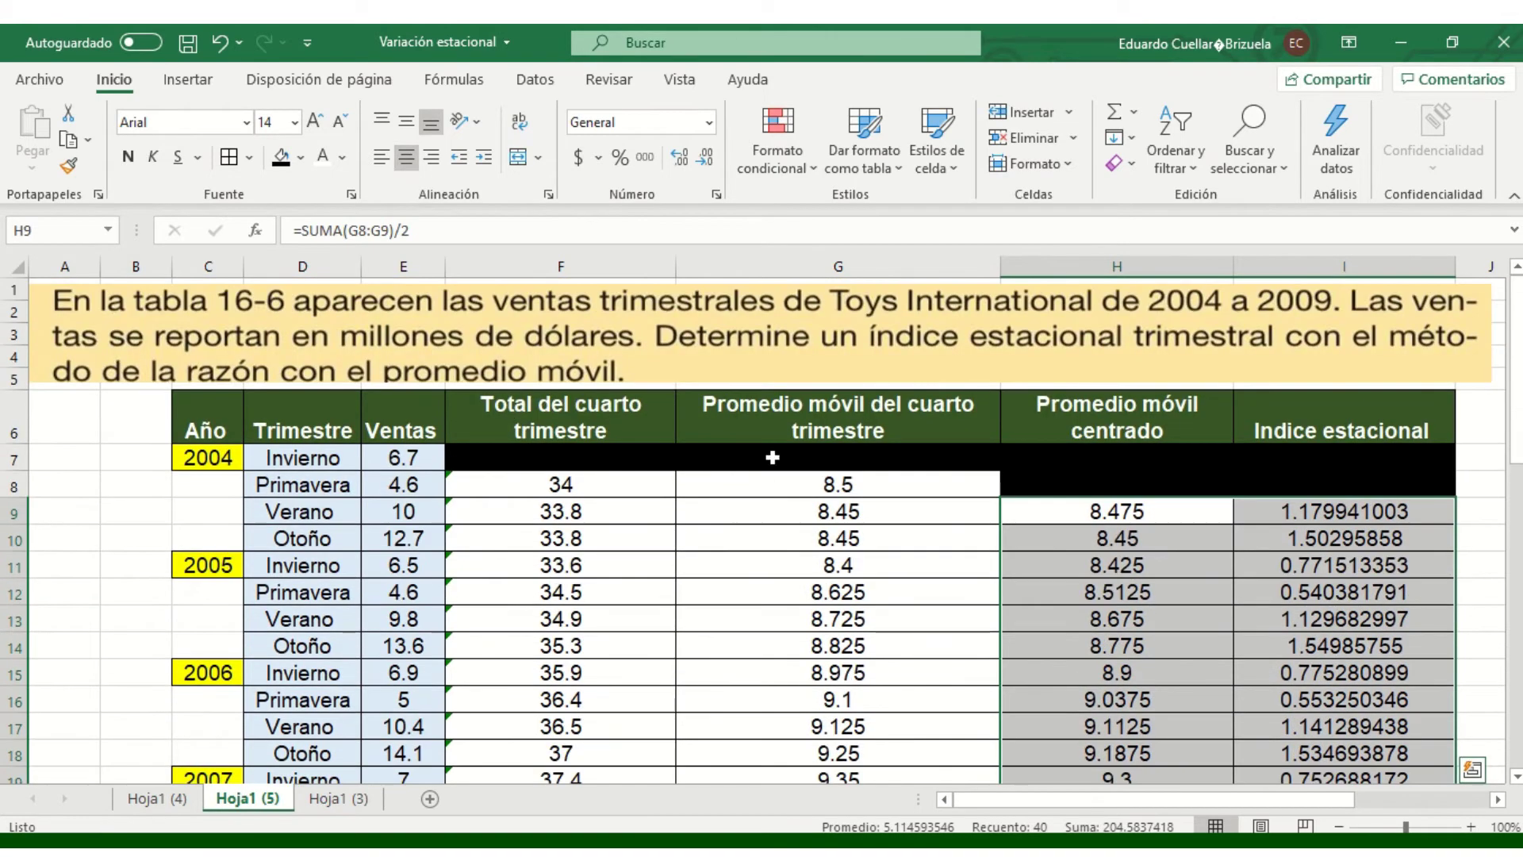
pyautogui.scroll(-2, 777, 409)
pyautogui.scroll(-1, 595, 491)
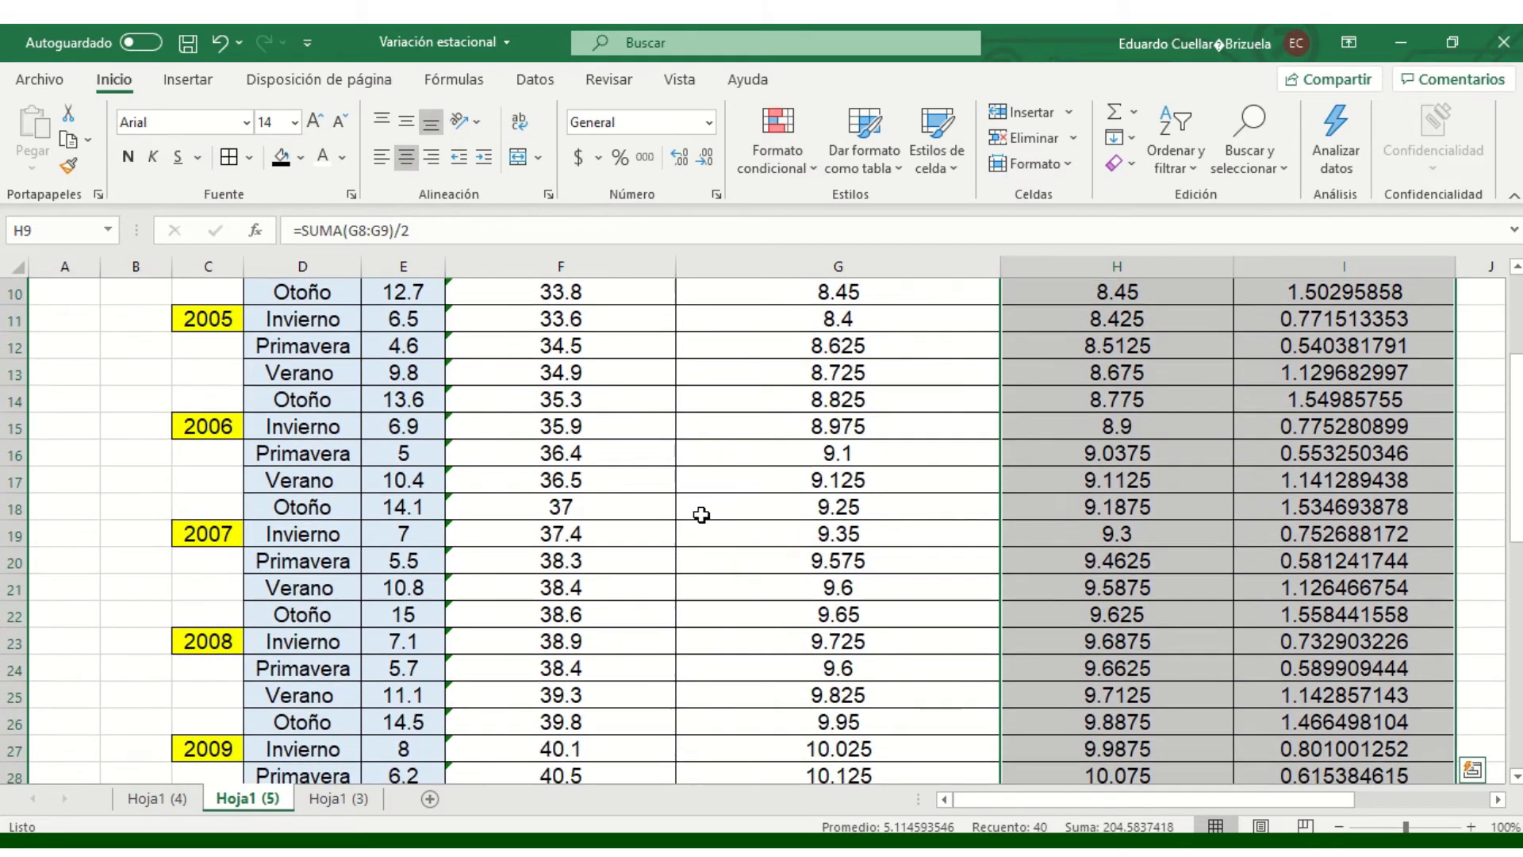
# Step: Check the moving average formula in G18 and review the computed columns
pyautogui.click(697, 516)
pyautogui.scroll(-2, 701, 515)
pyautogui.scroll(1, 701, 515)
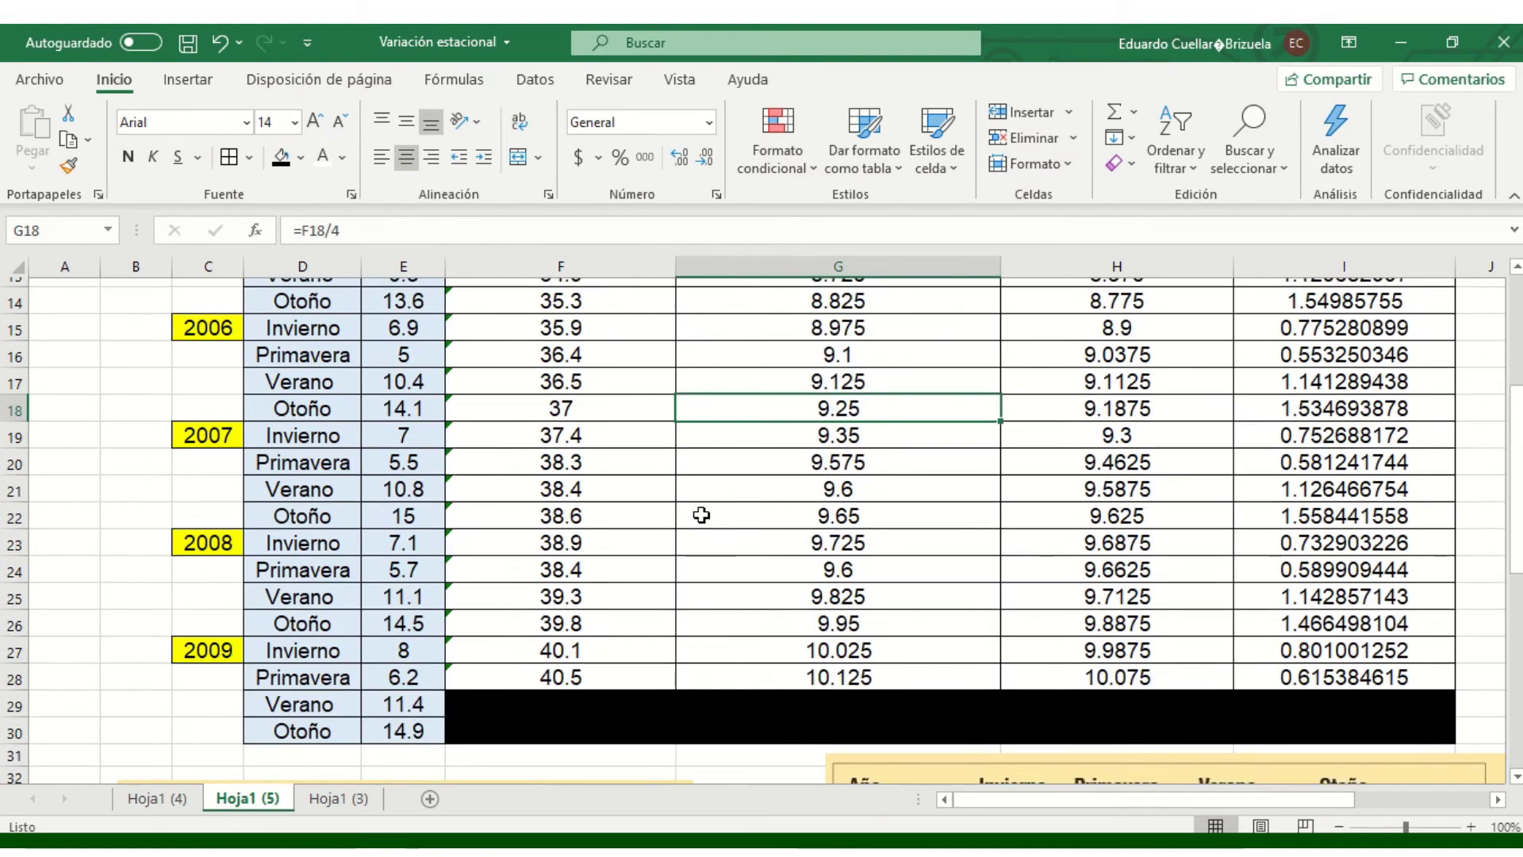
pyautogui.scroll(3, 701, 515)
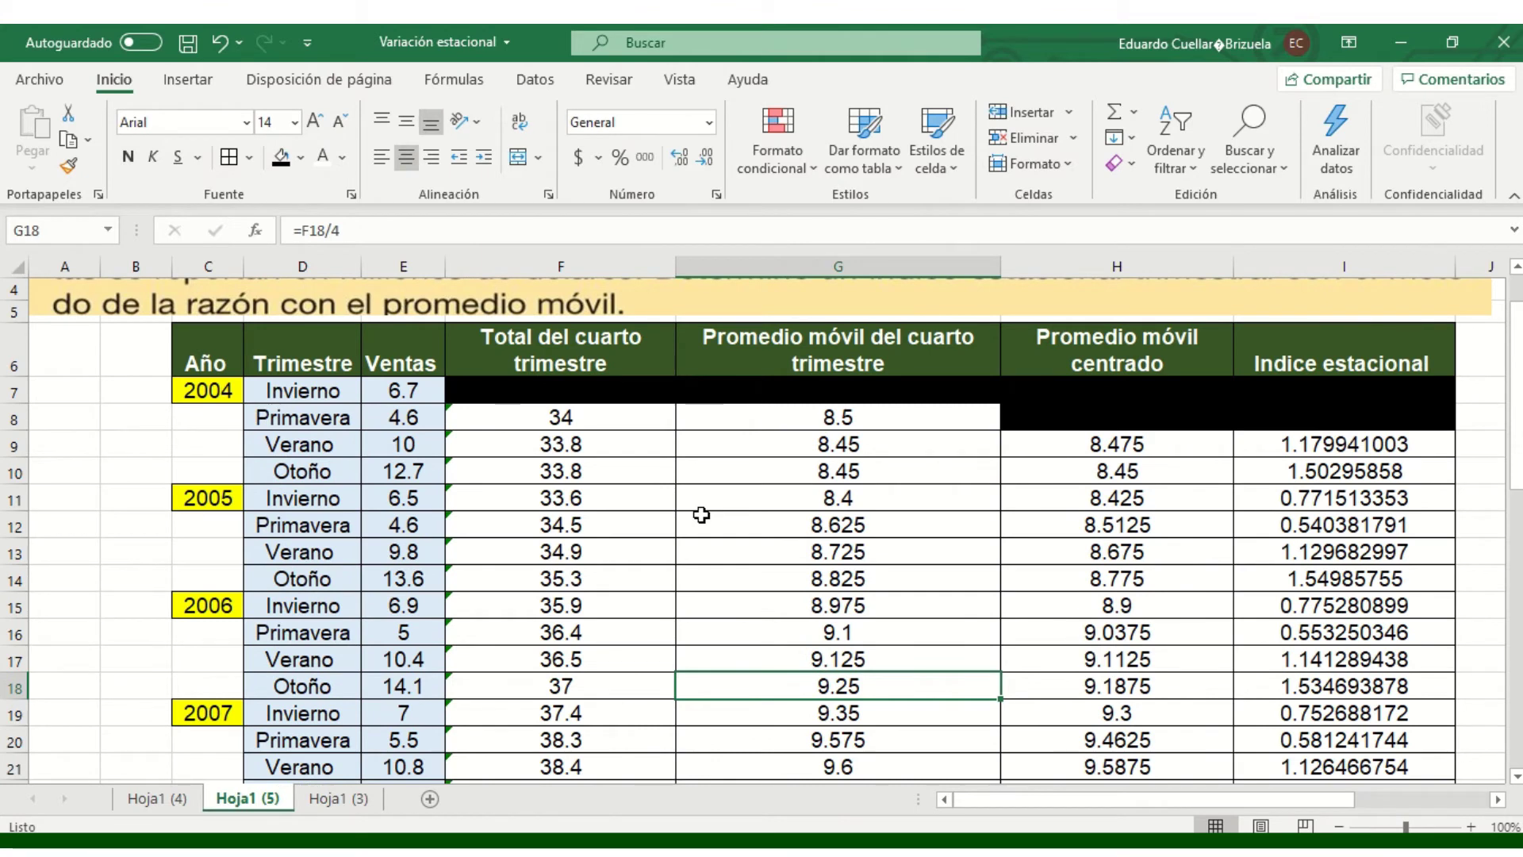
pyautogui.scroll(-7, 701, 515)
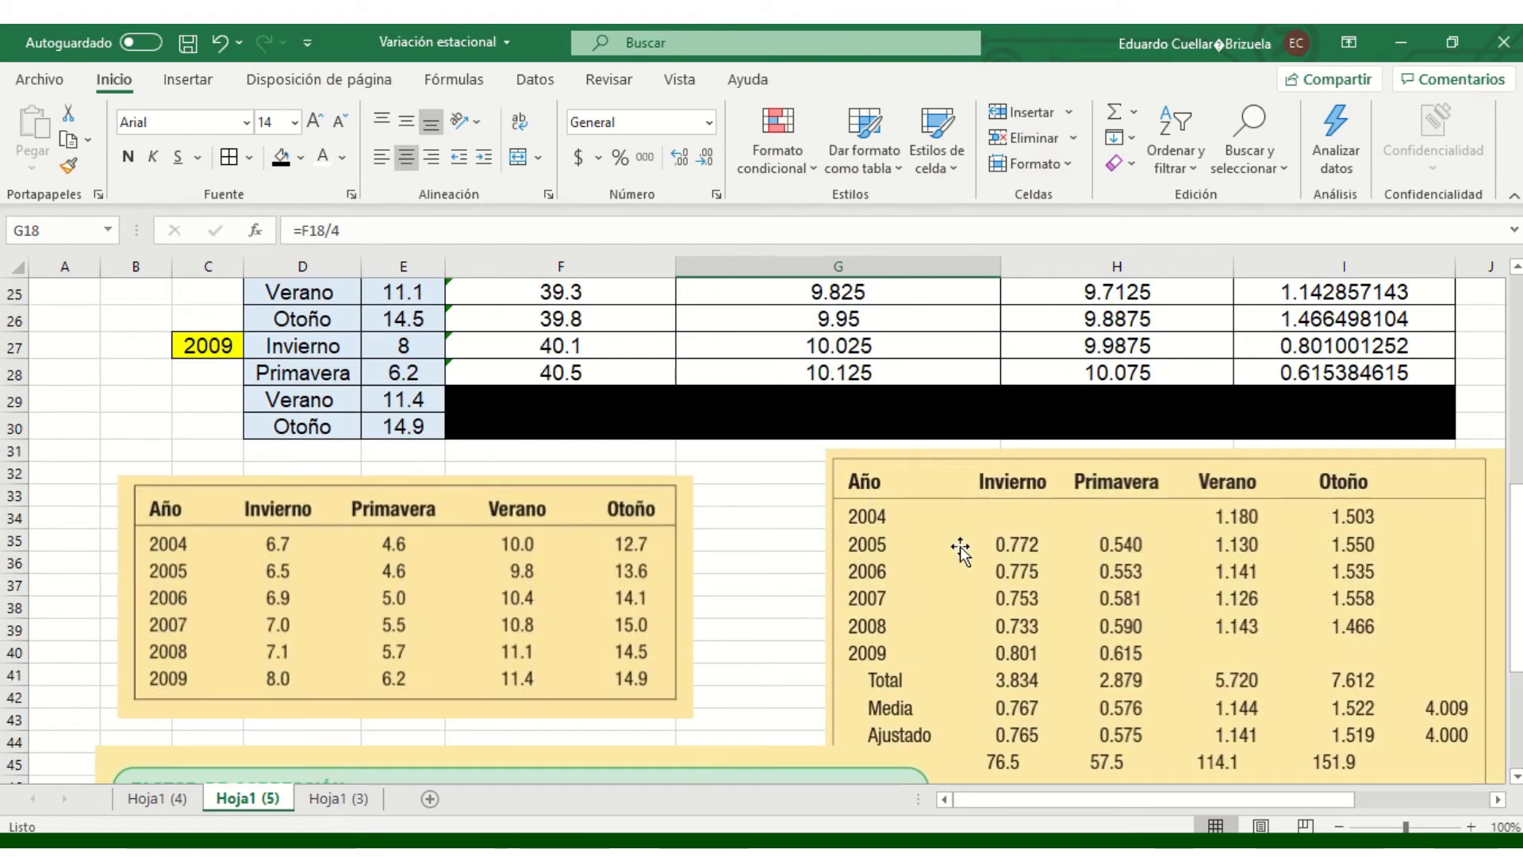
pyautogui.scroll(1, 1058, 572)
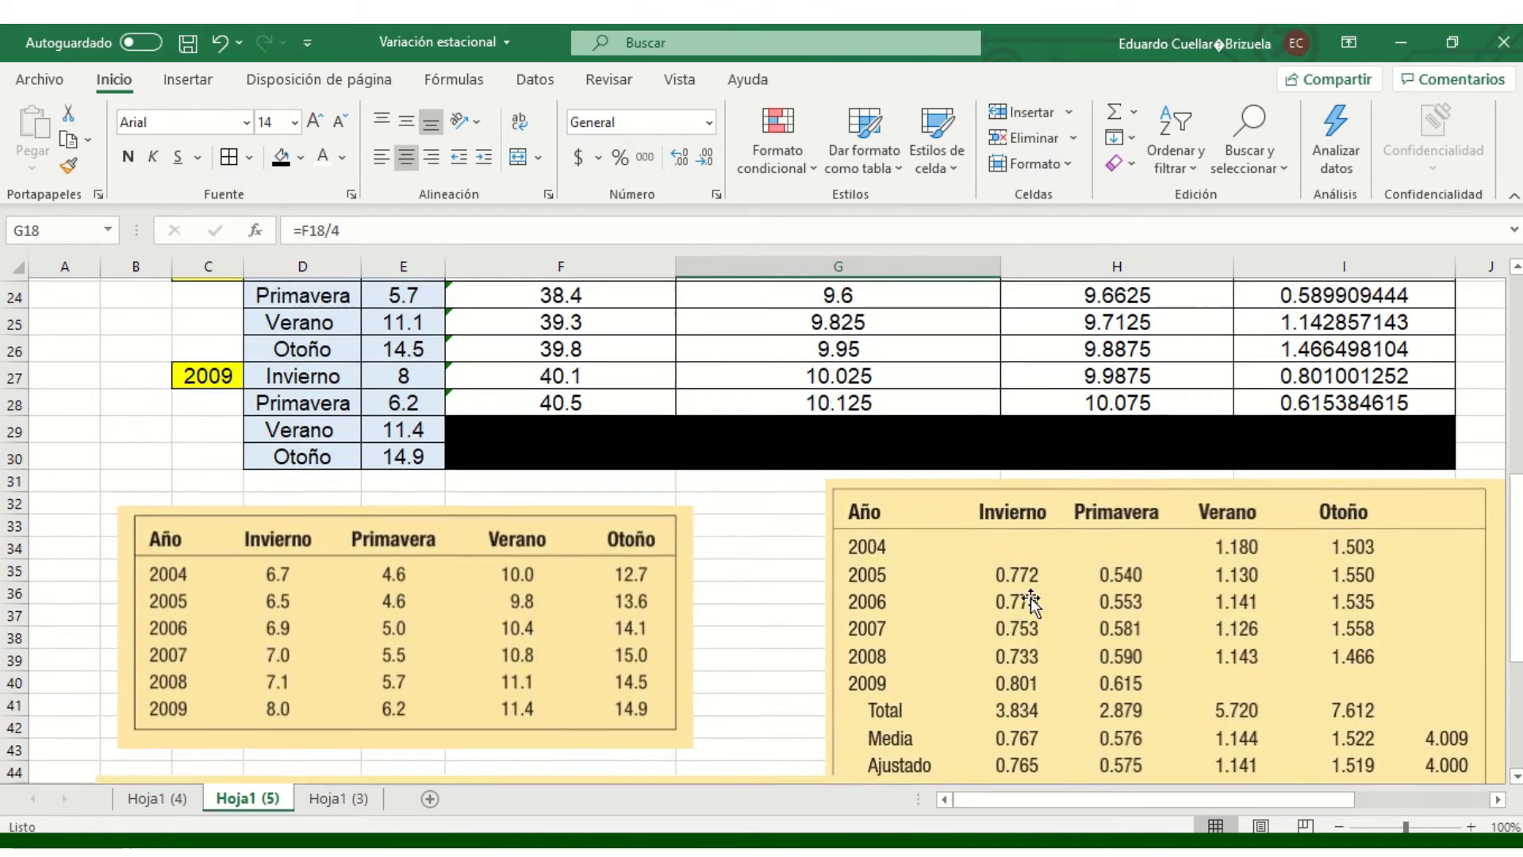
pyautogui.scroll(2, 508, 491)
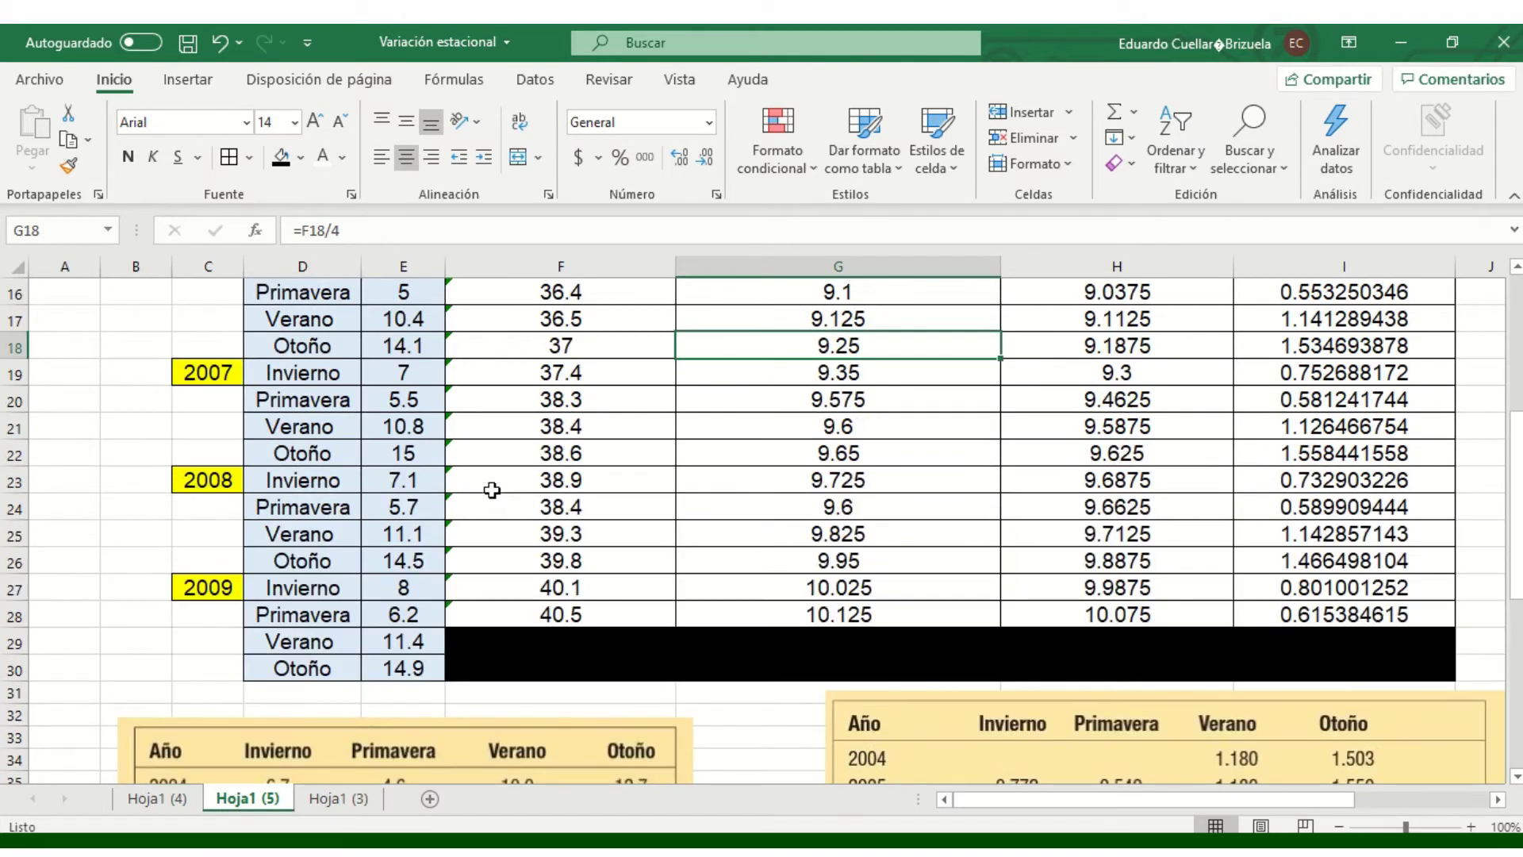
pyautogui.scroll(2, 376, 460)
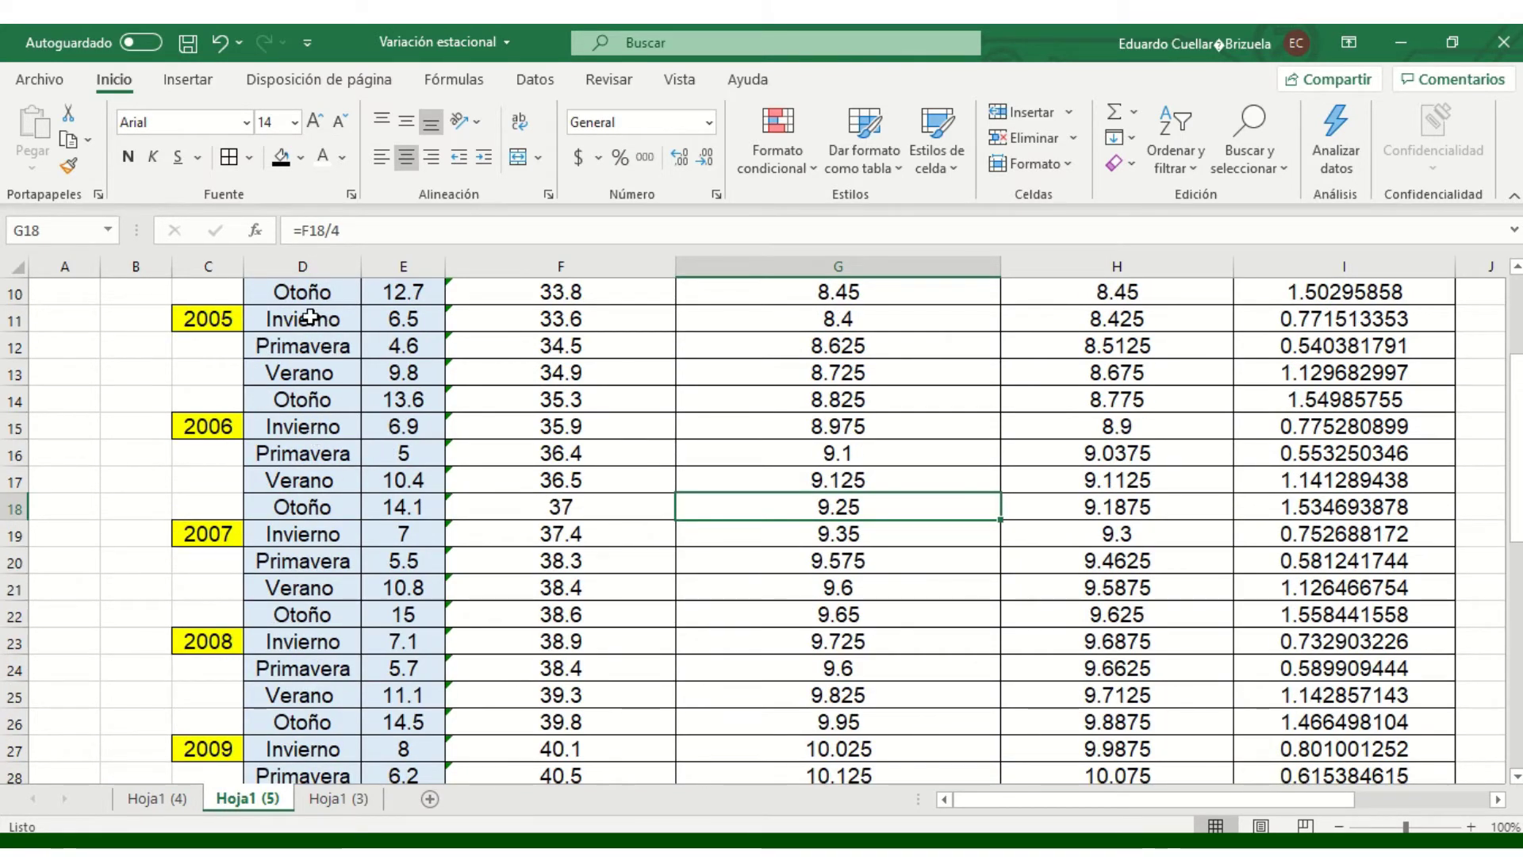
# Step: Select the 2005 Invierno row D11:I11 to compare its 0.7715 index with 0.772
pyautogui.moveTo(311, 319); pyautogui.dragTo(1332, 321)
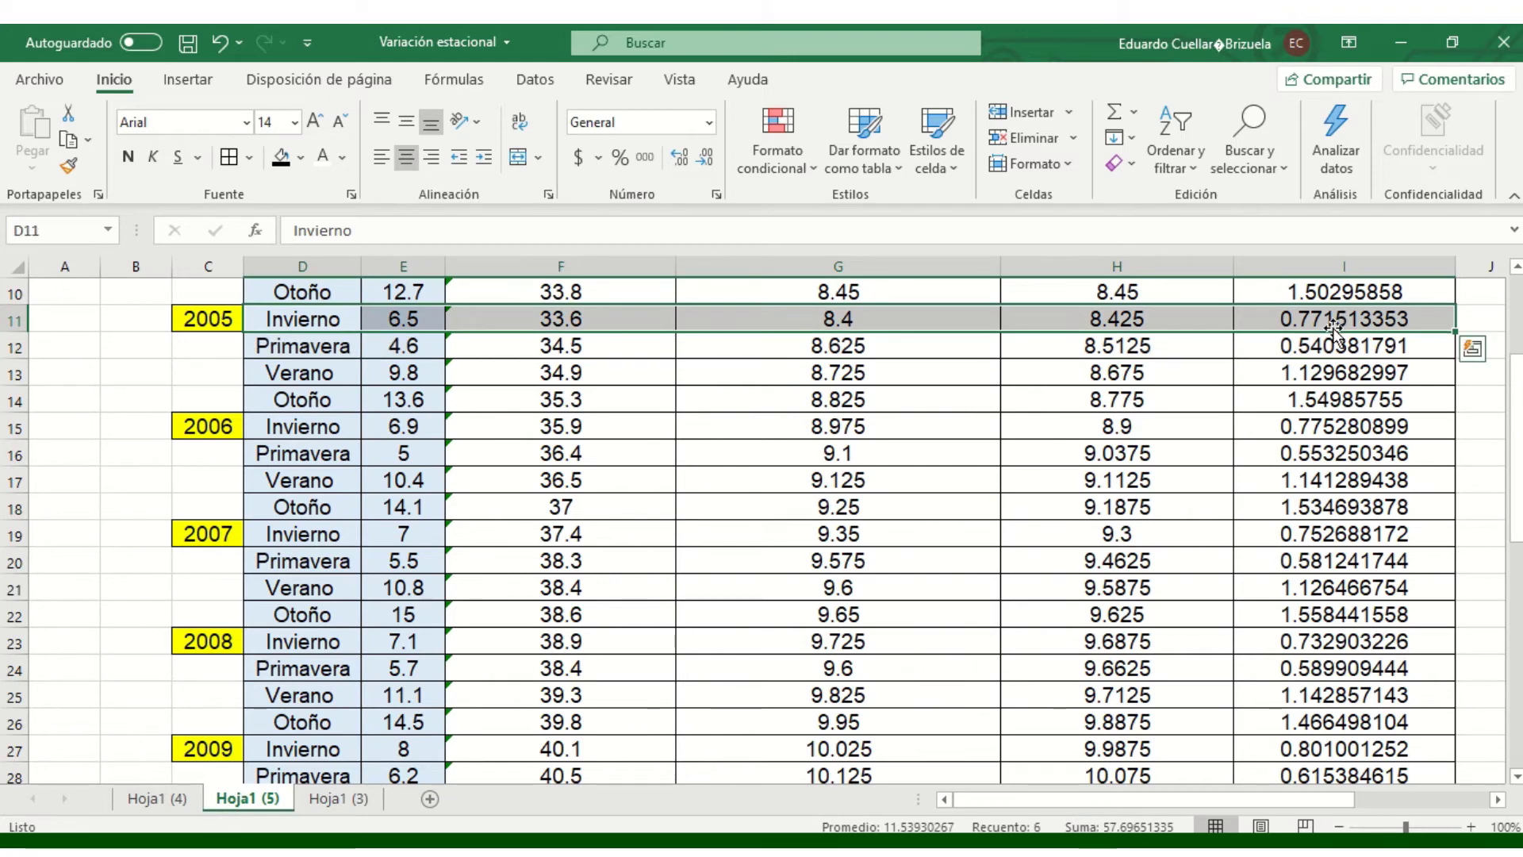
pyautogui.scroll(-2, 1269, 437)
pyautogui.scroll(-1, 1164, 603)
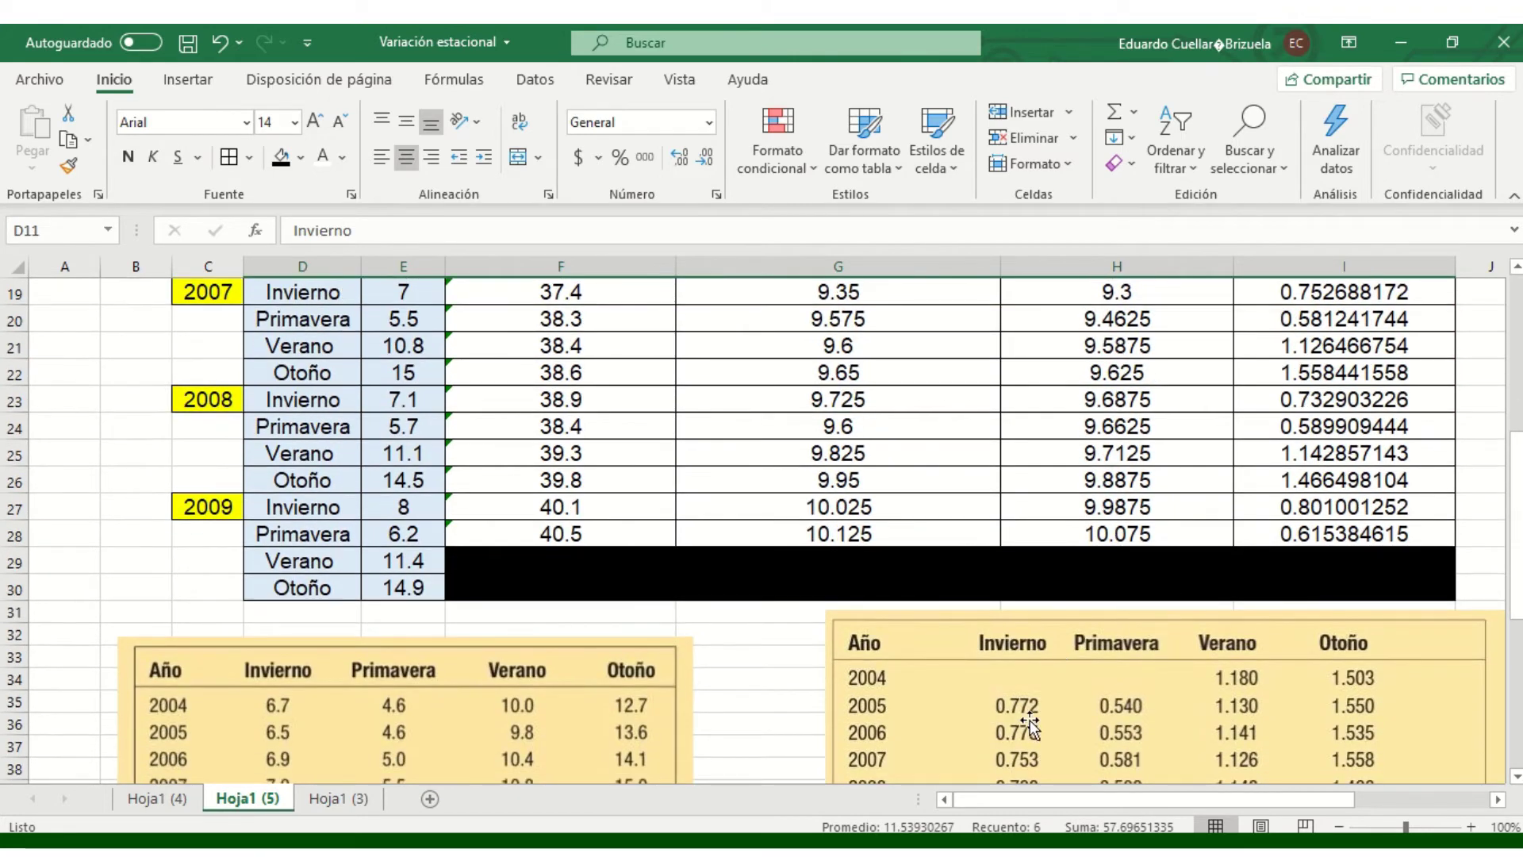
pyautogui.scroll(-1, 1033, 721)
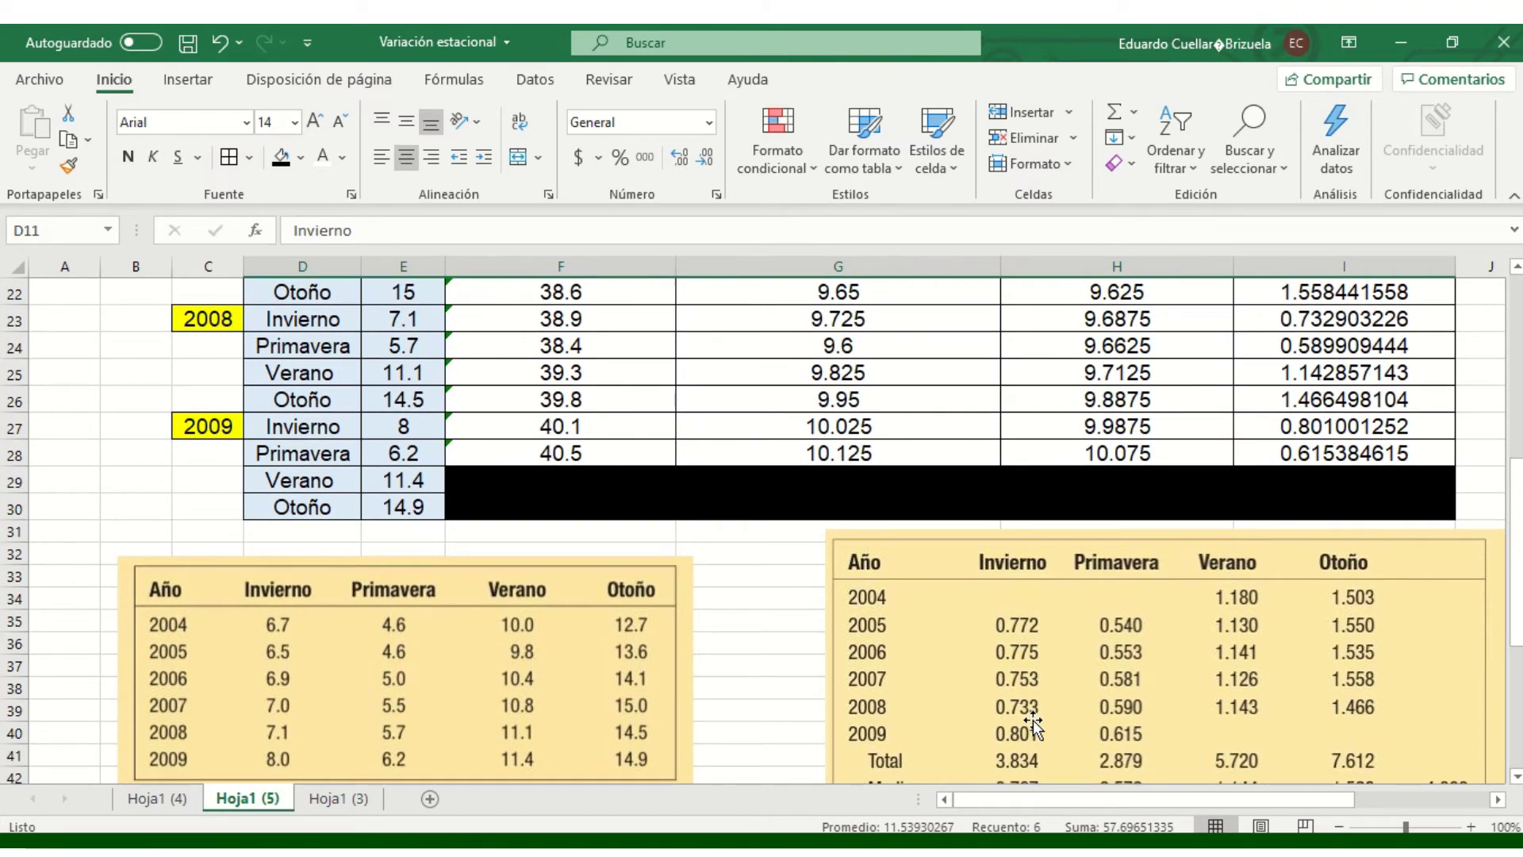
pyautogui.scroll(-1, 1032, 720)
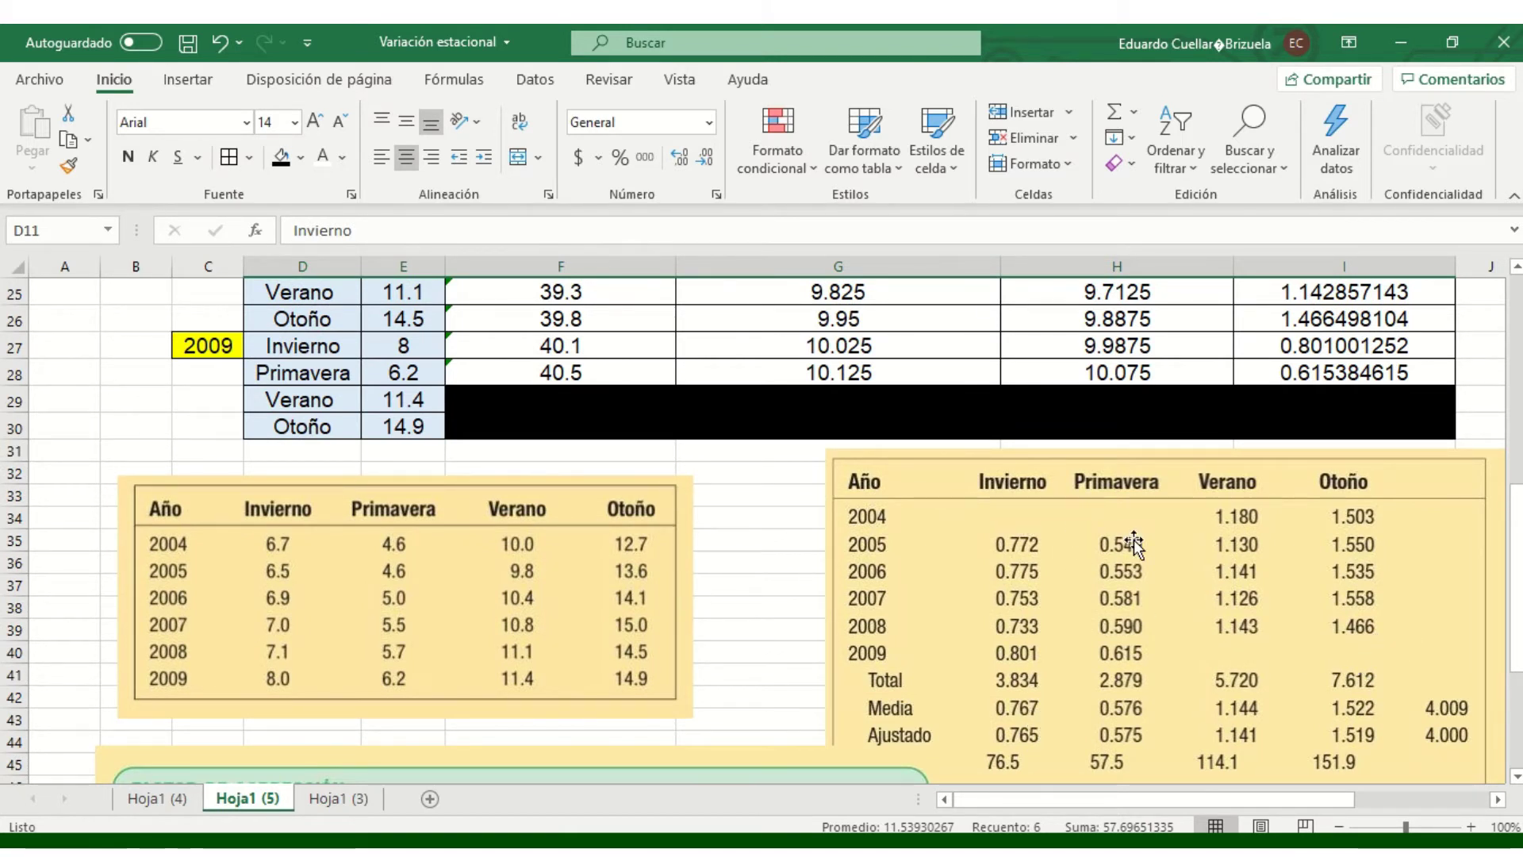
pyautogui.scroll(5, 949, 500)
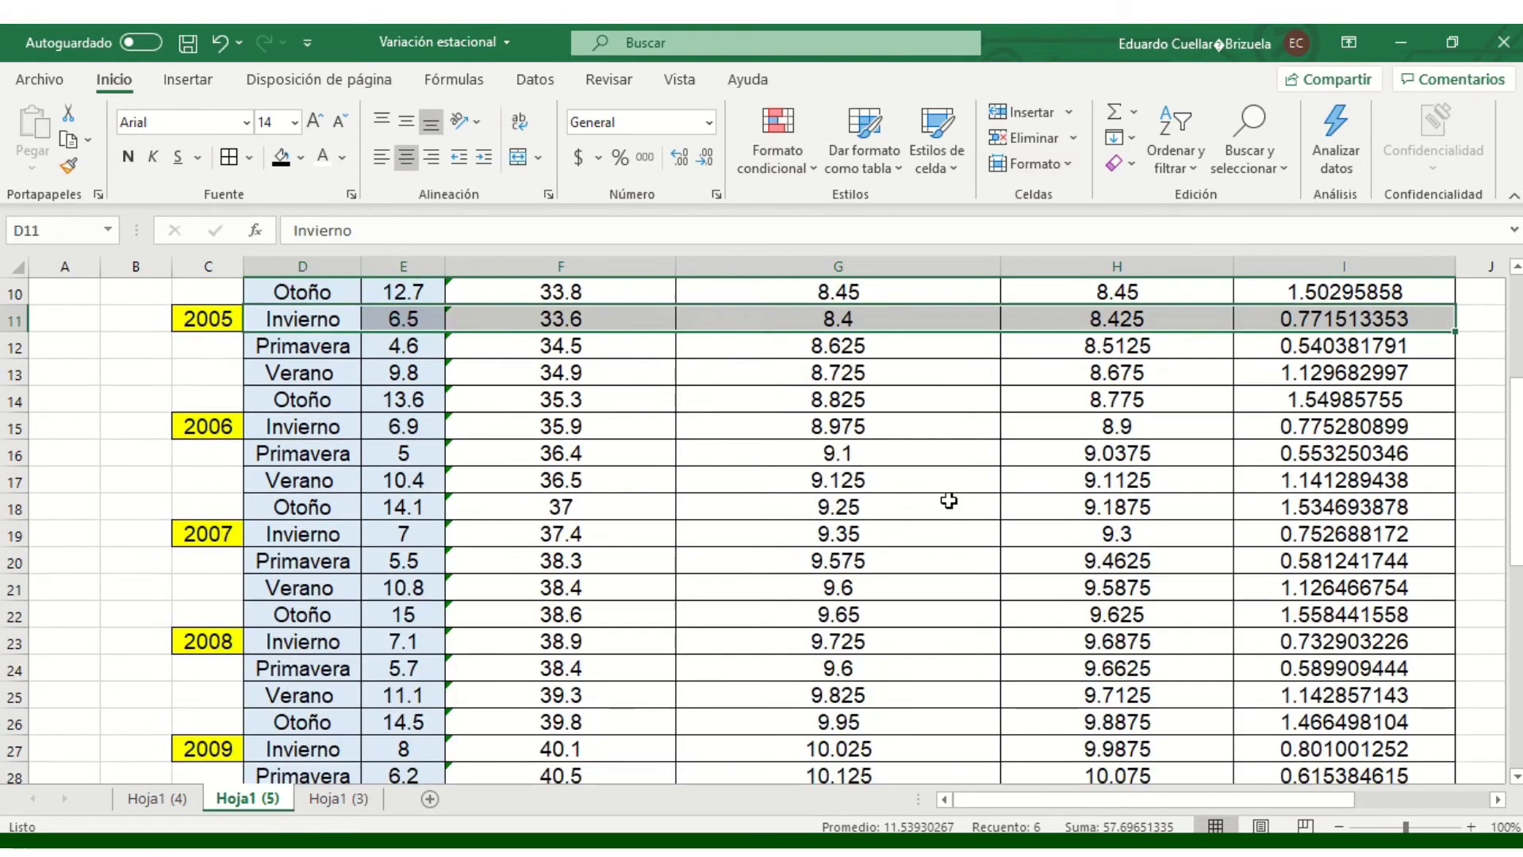
pyautogui.scroll(3, 949, 500)
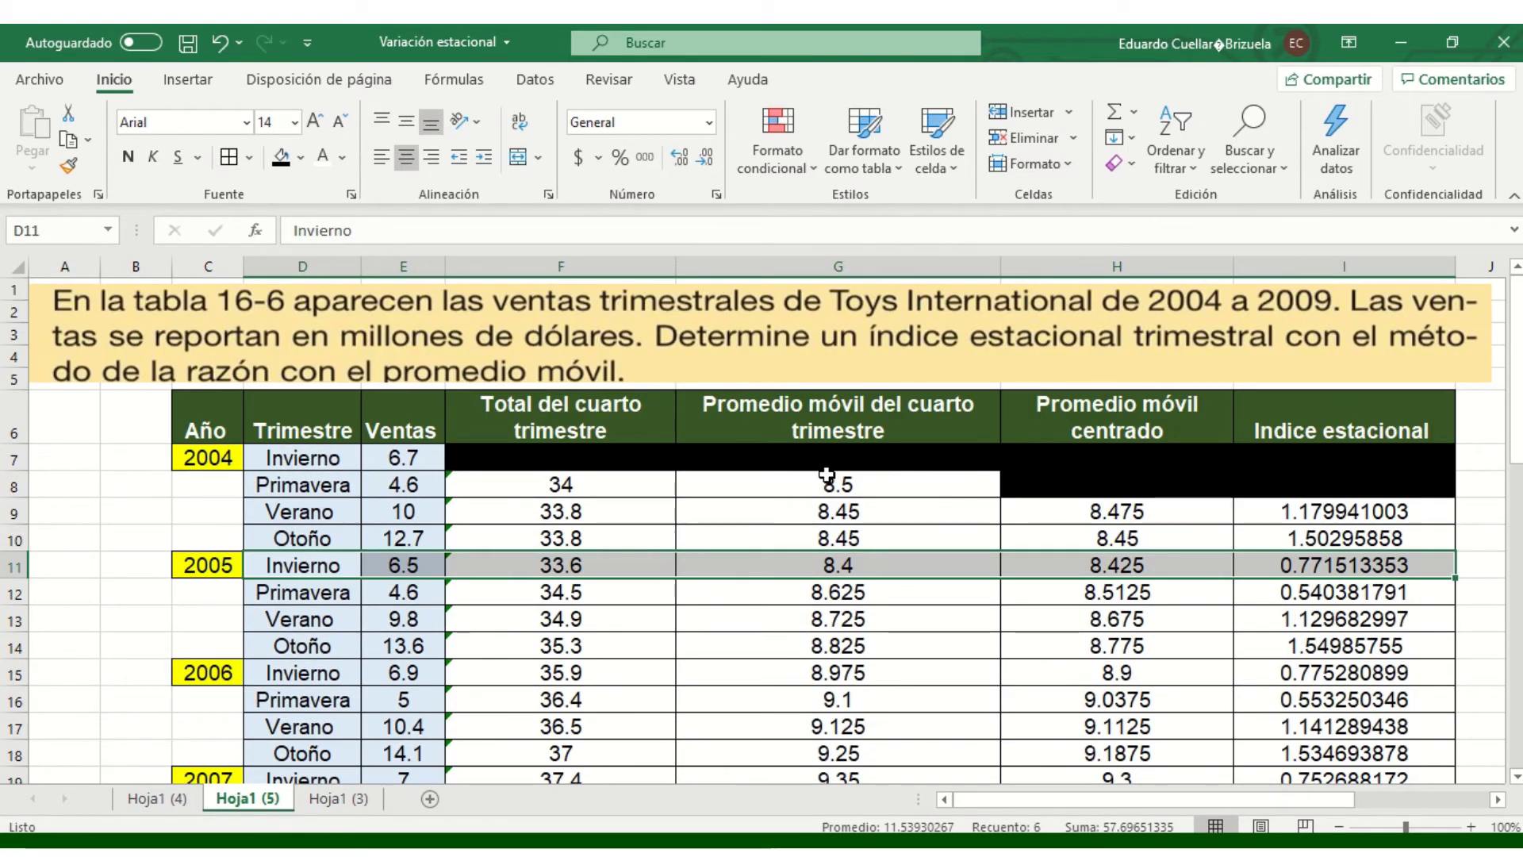
pyautogui.scroll(-6, 827, 474)
pyautogui.scroll(-1, 1128, 608)
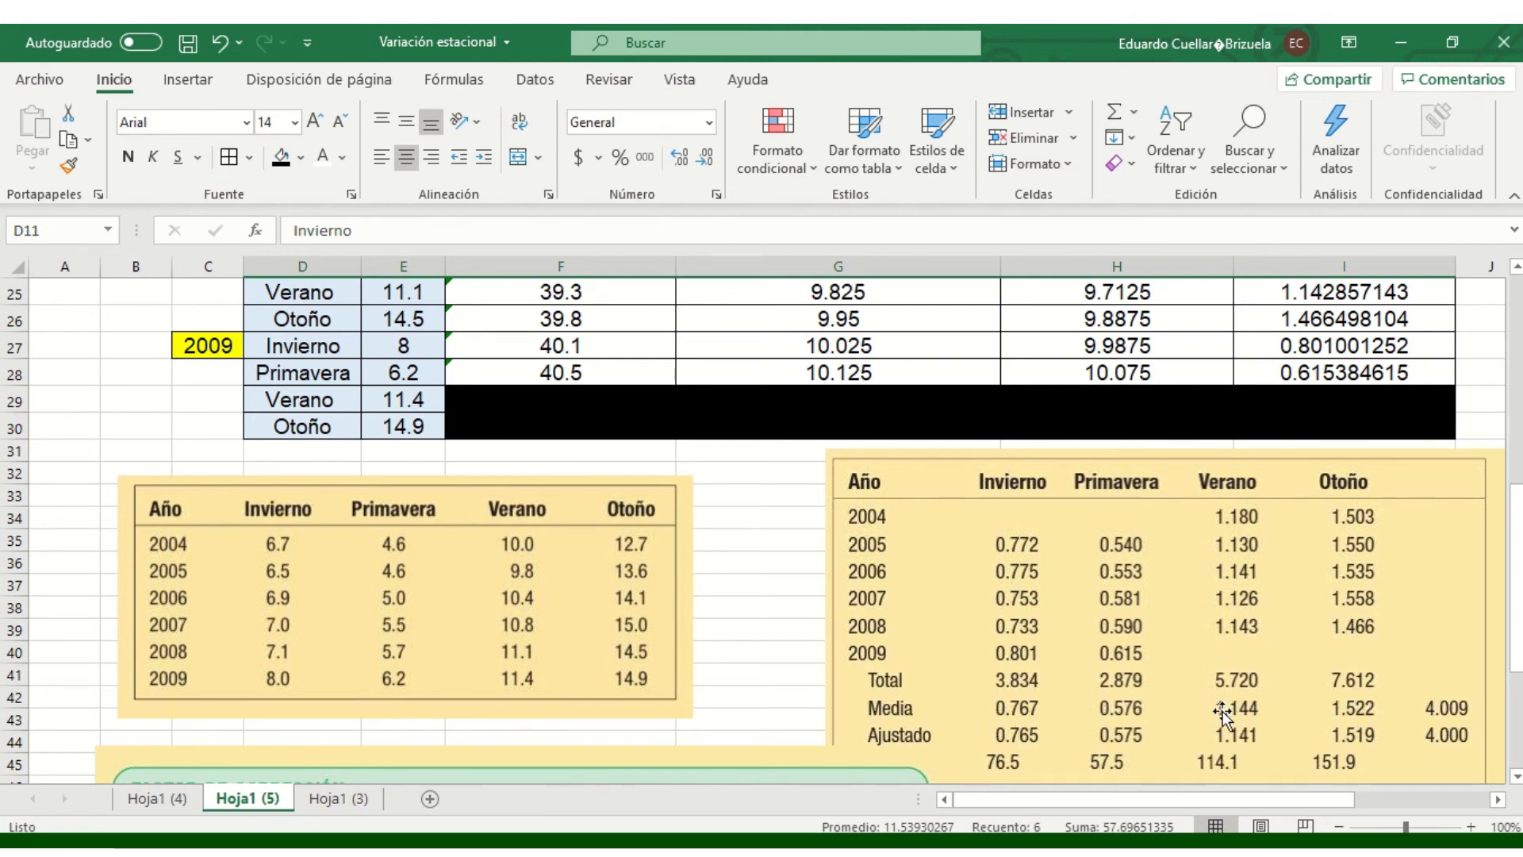
pyautogui.scroll(-1, 1222, 713)
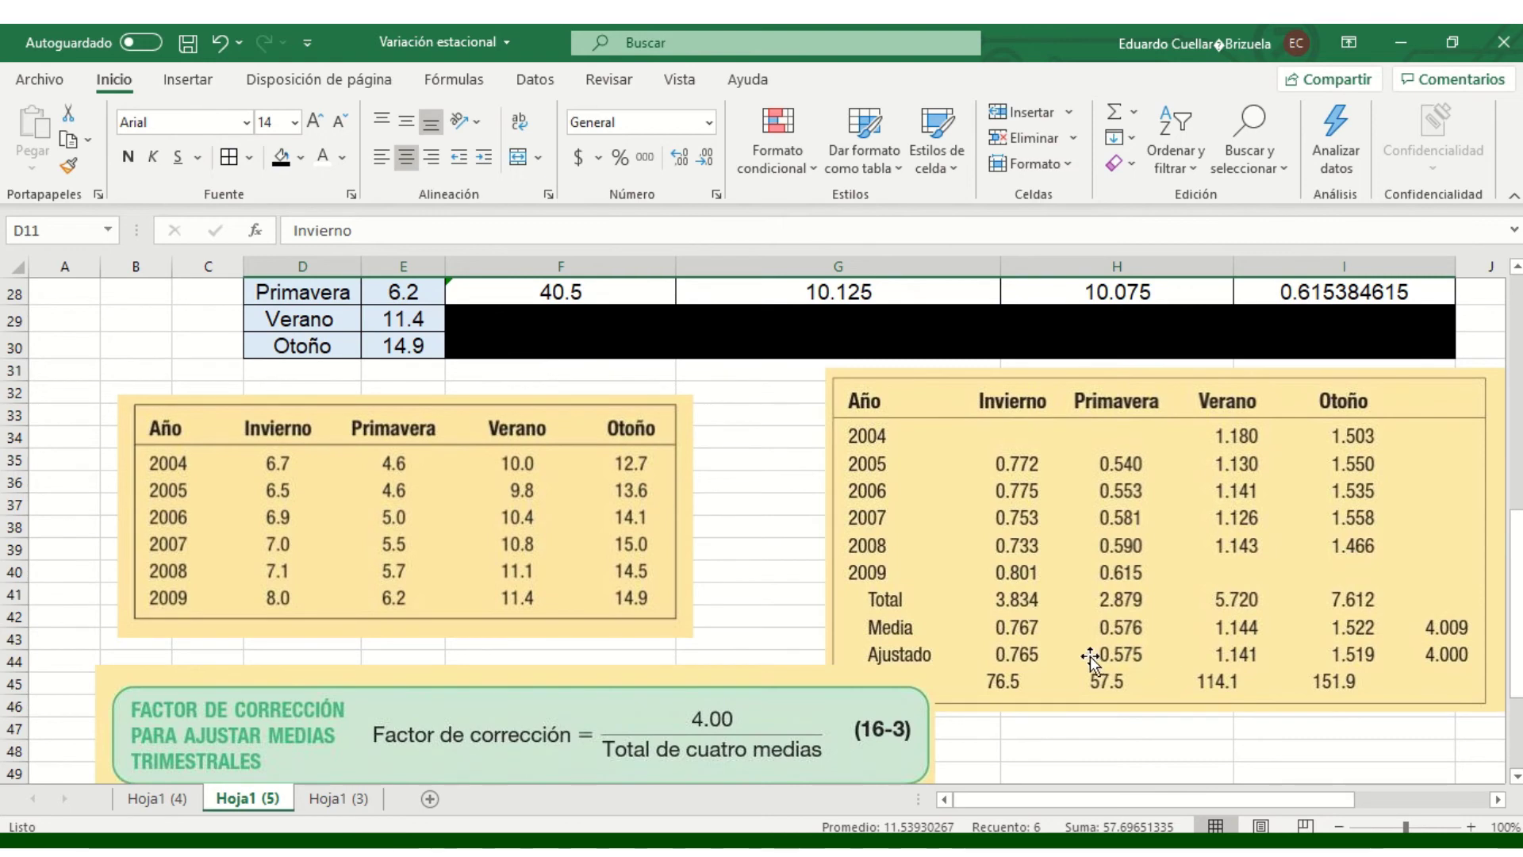
pyautogui.scroll(-1, 1090, 655)
pyautogui.click(643, 36)
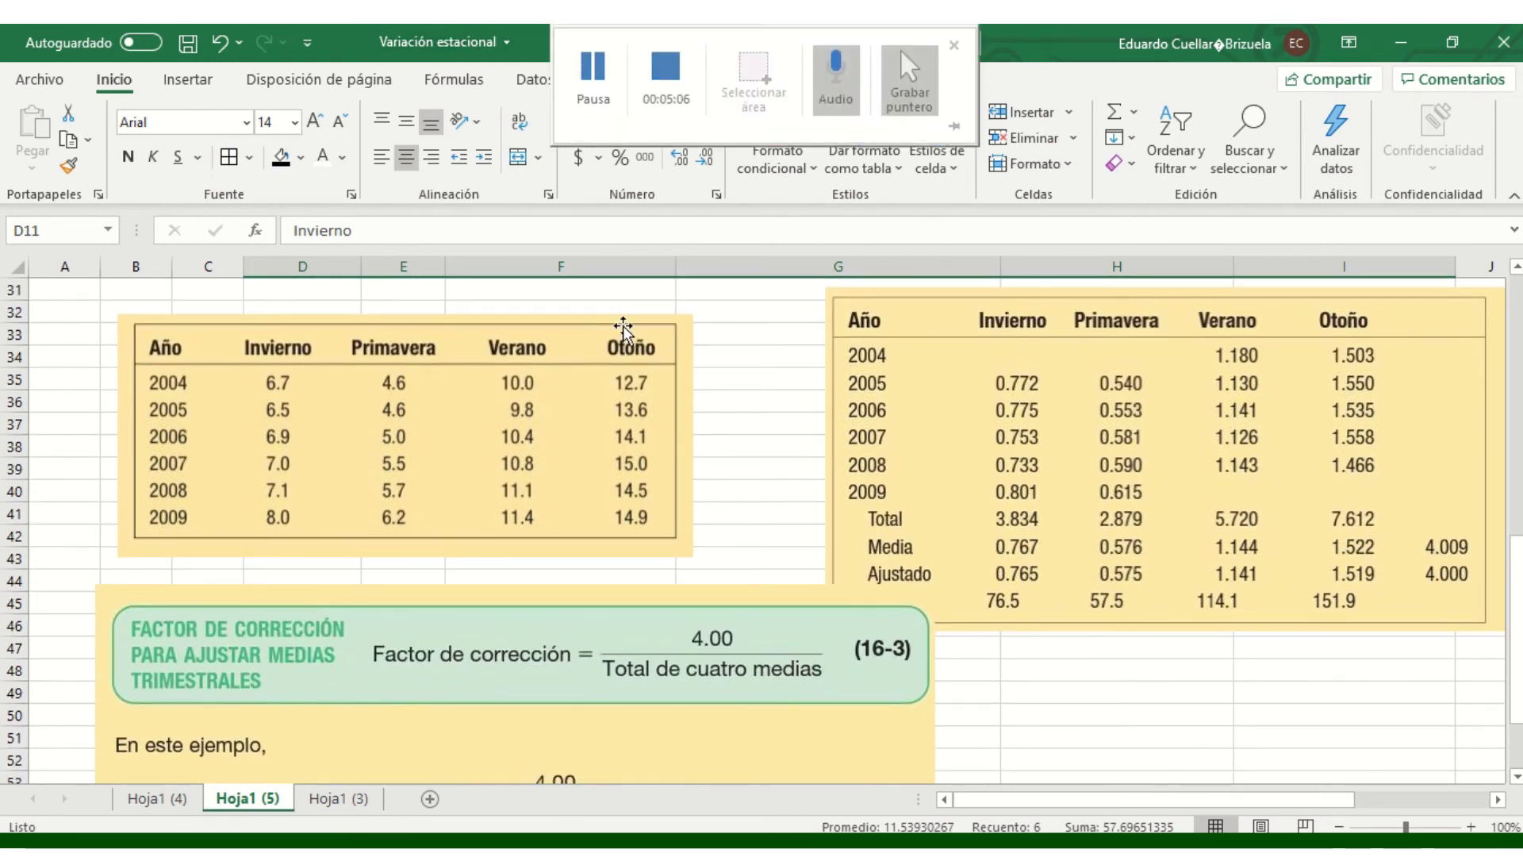
pyautogui.click(879, 684)
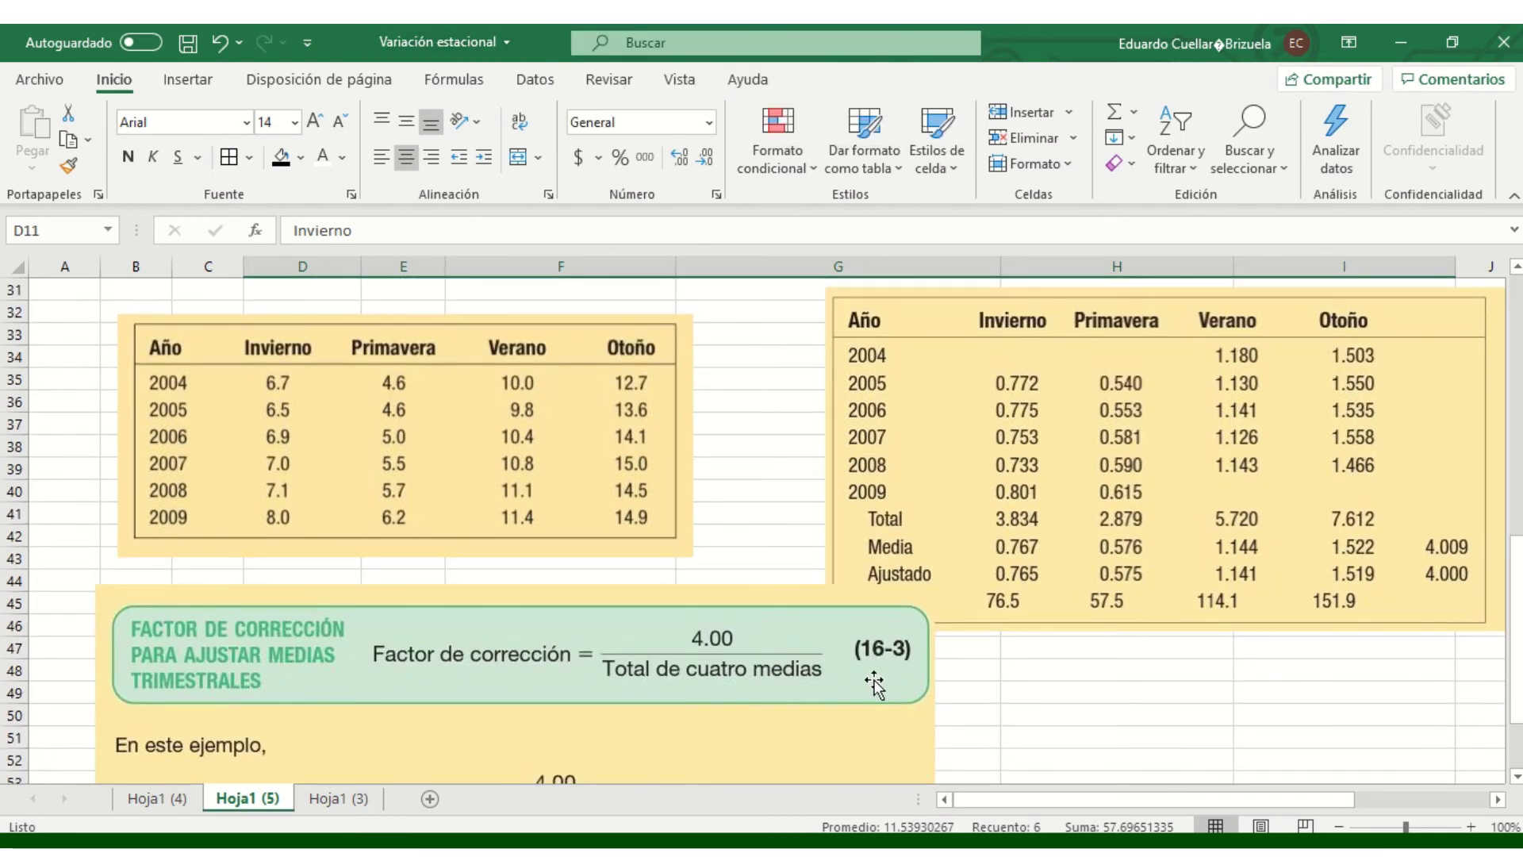
pyautogui.scroll(-1, 818, 693)
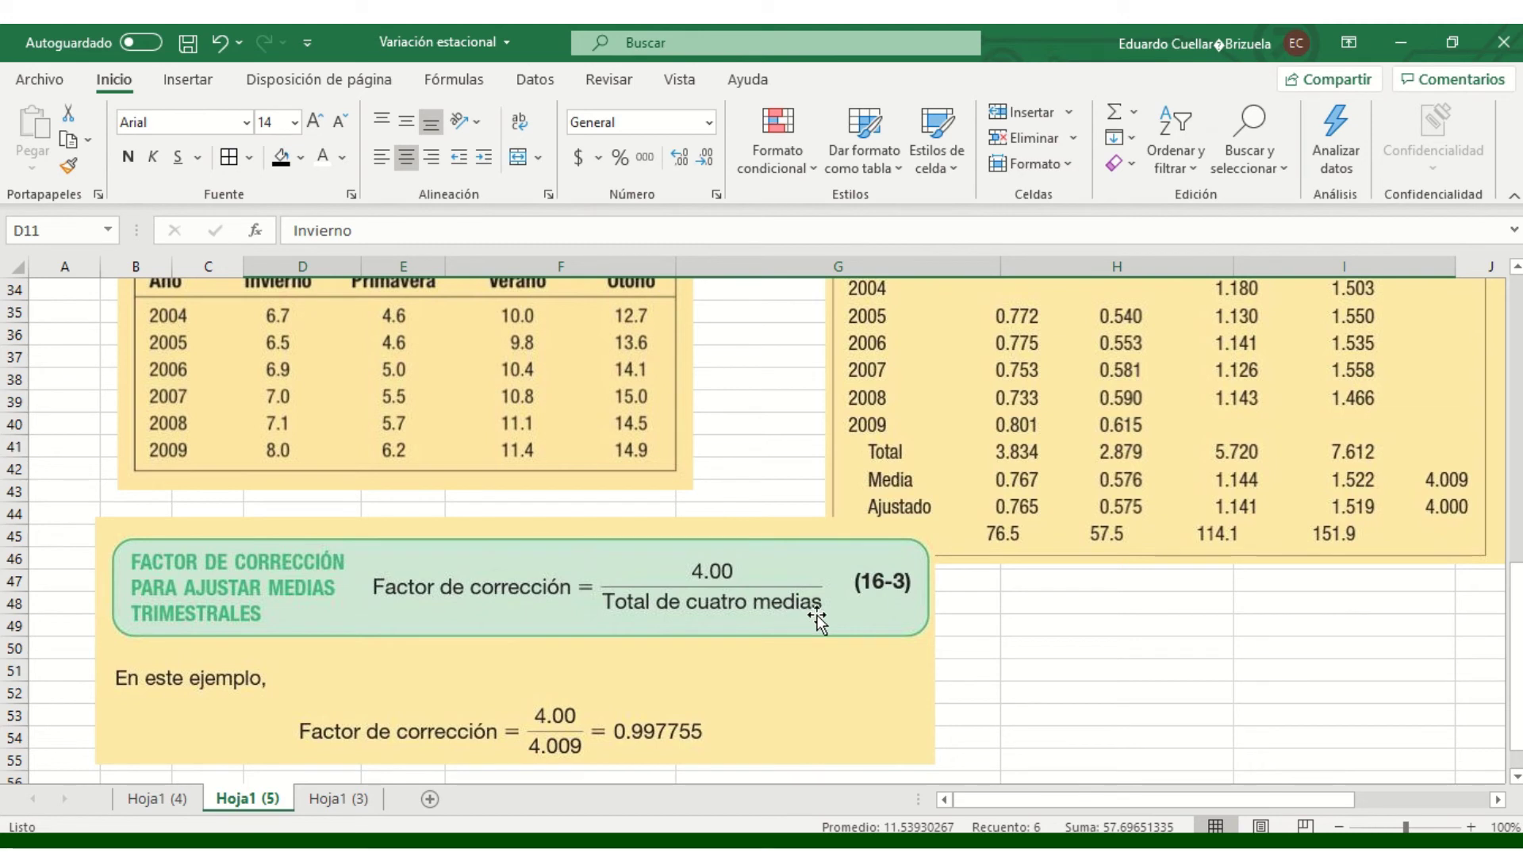
pyautogui.scroll(-1, 793, 631)
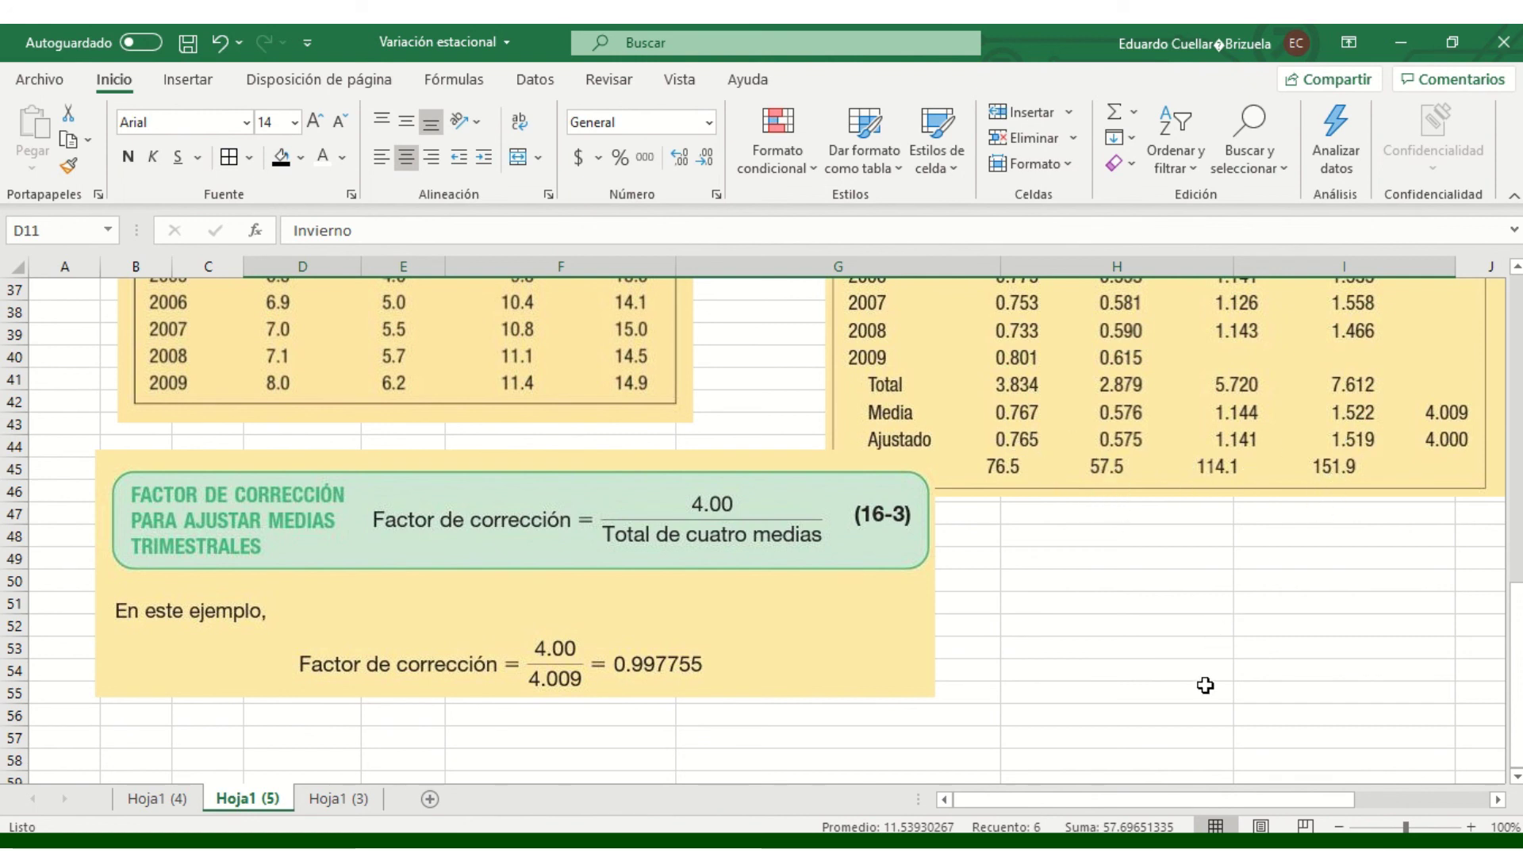
pyautogui.scroll(1, 1203, 683)
pyautogui.scroll(-2, 815, 620)
pyautogui.scroll(-1, 815, 621)
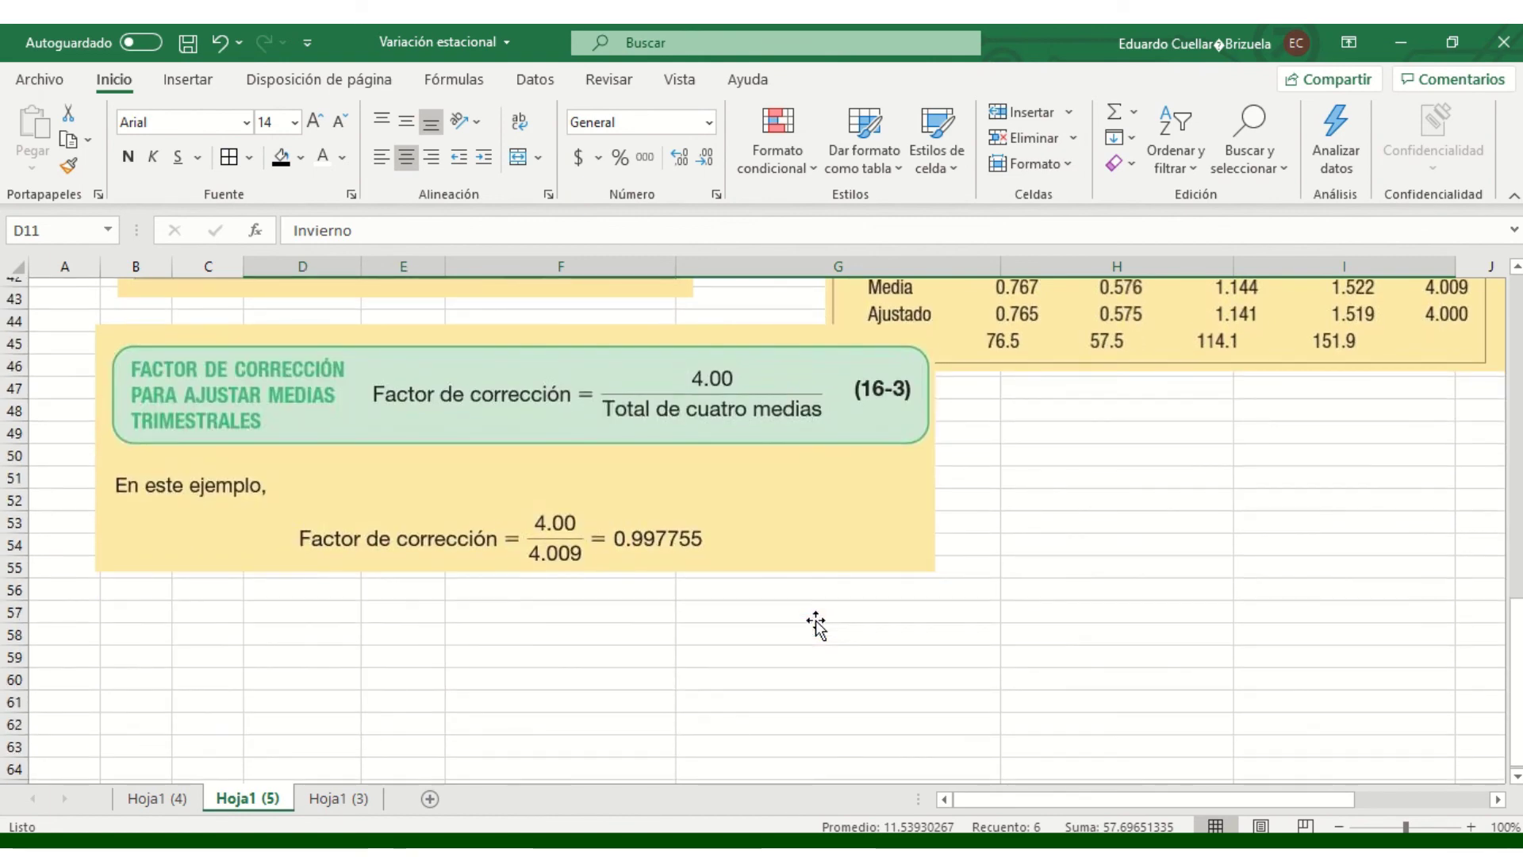
pyautogui.scroll(2, 976, 674)
pyautogui.scroll(3, 966, 685)
pyautogui.scroll(3, 966, 685)
pyautogui.scroll(4, 1035, 676)
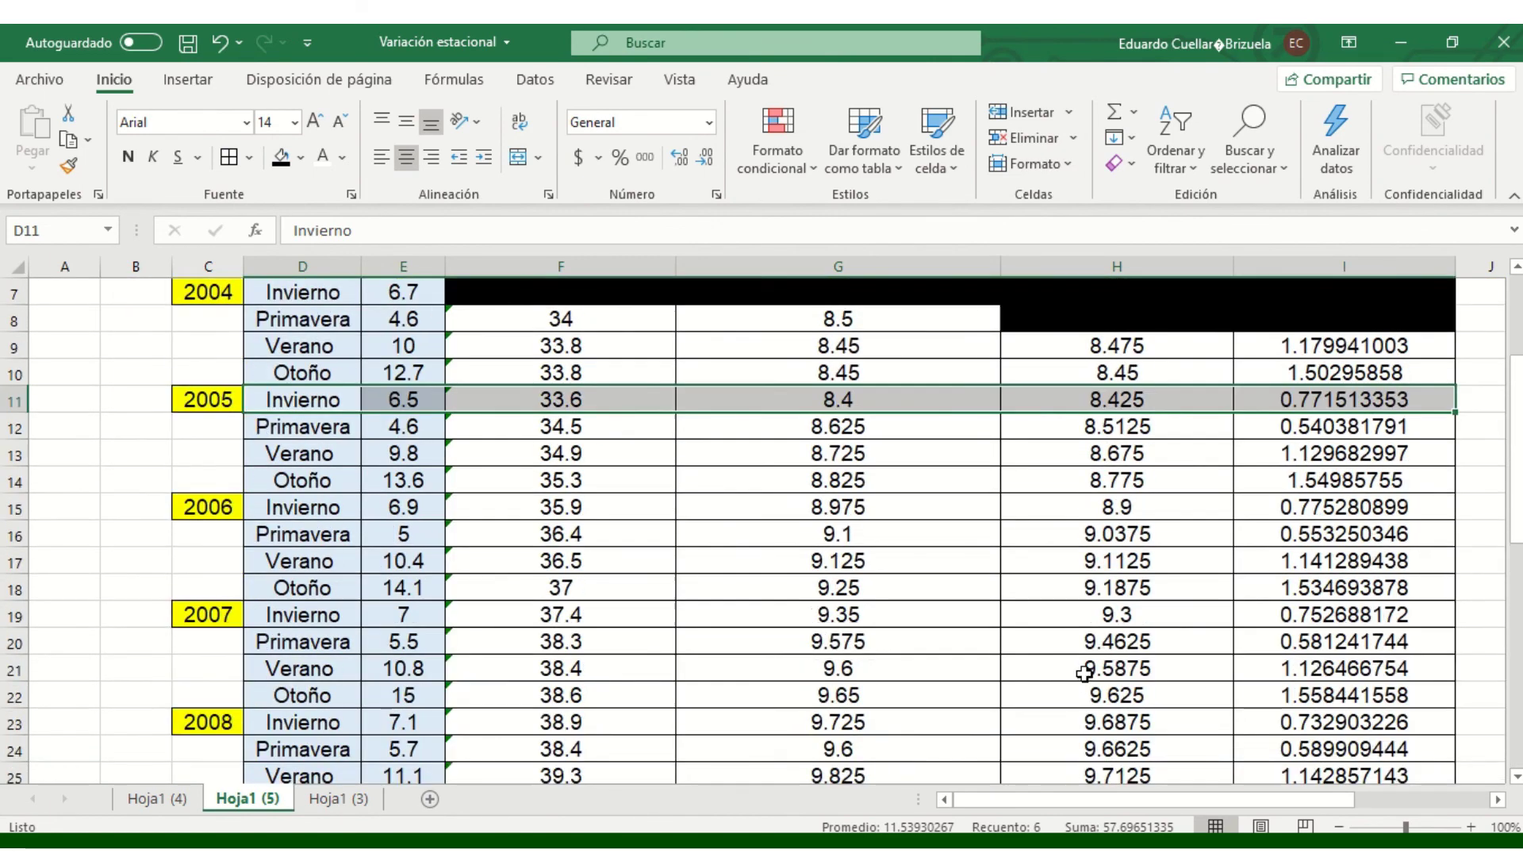
pyautogui.scroll(1, 1121, 585)
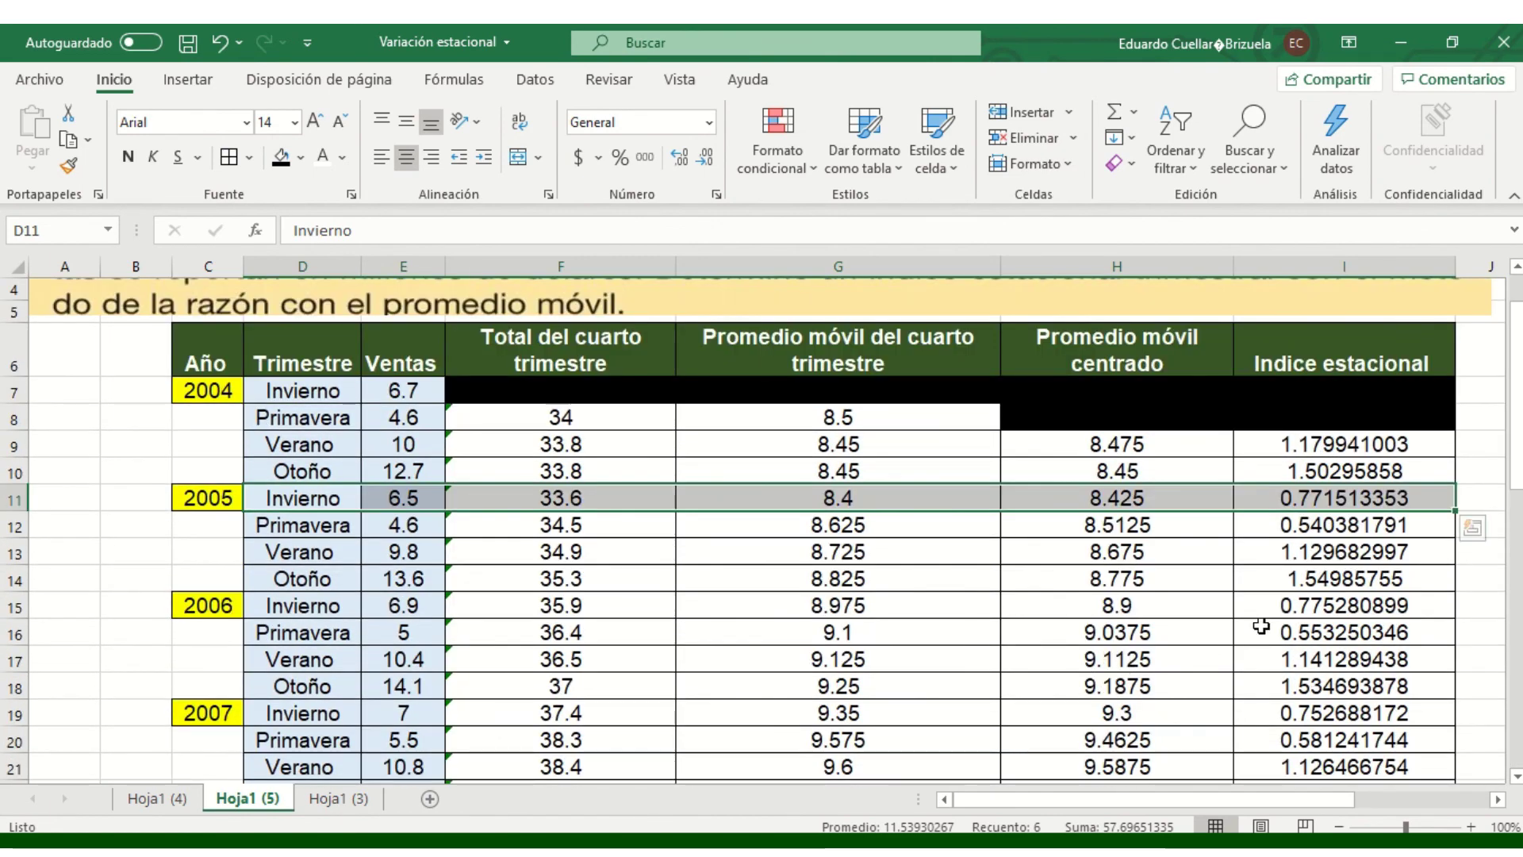
pyautogui.scroll(1, 1173, 617)
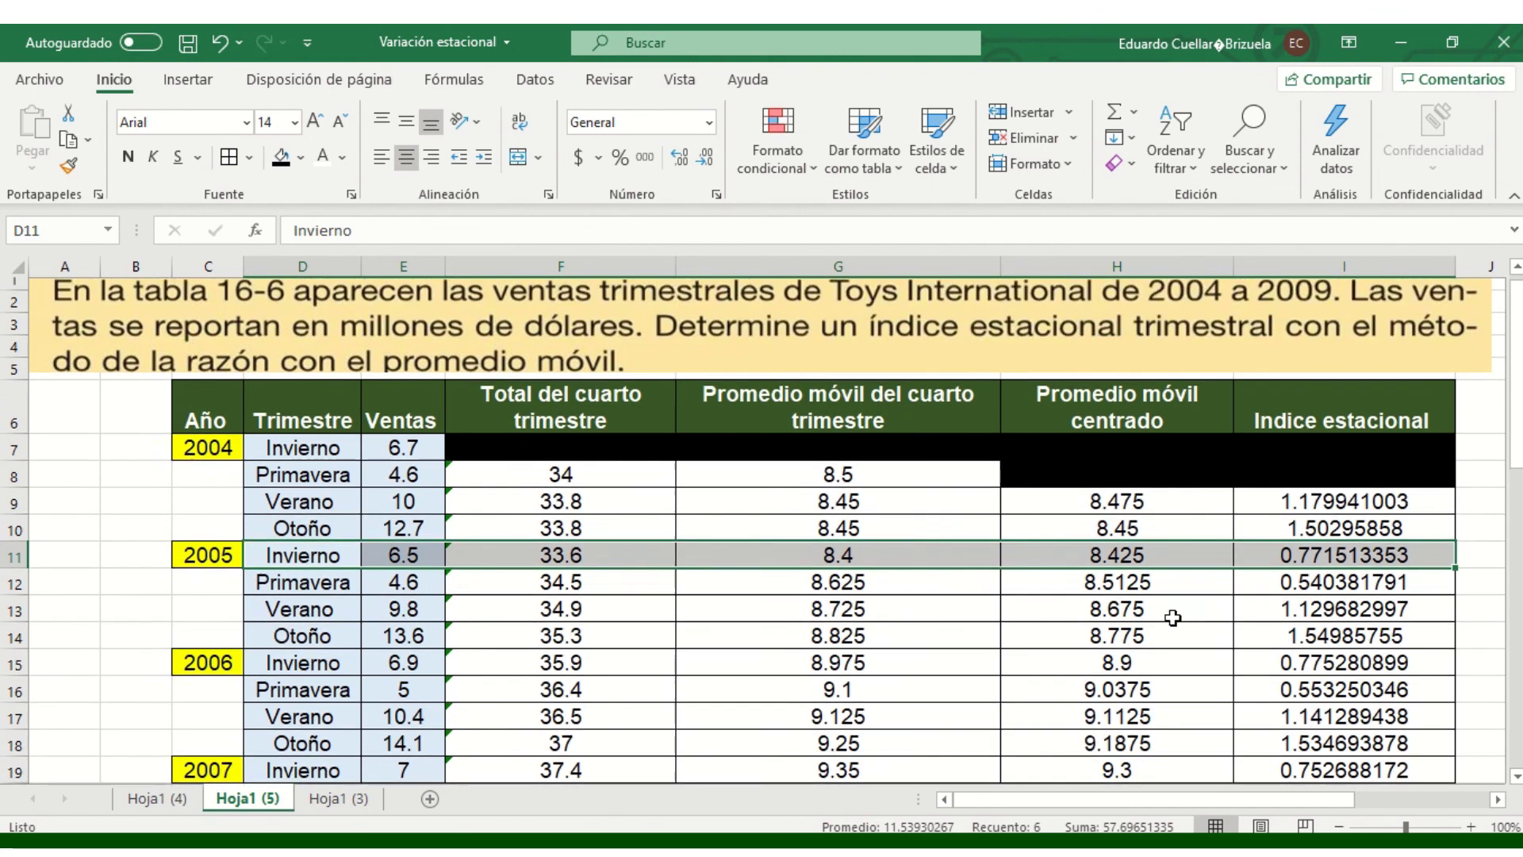